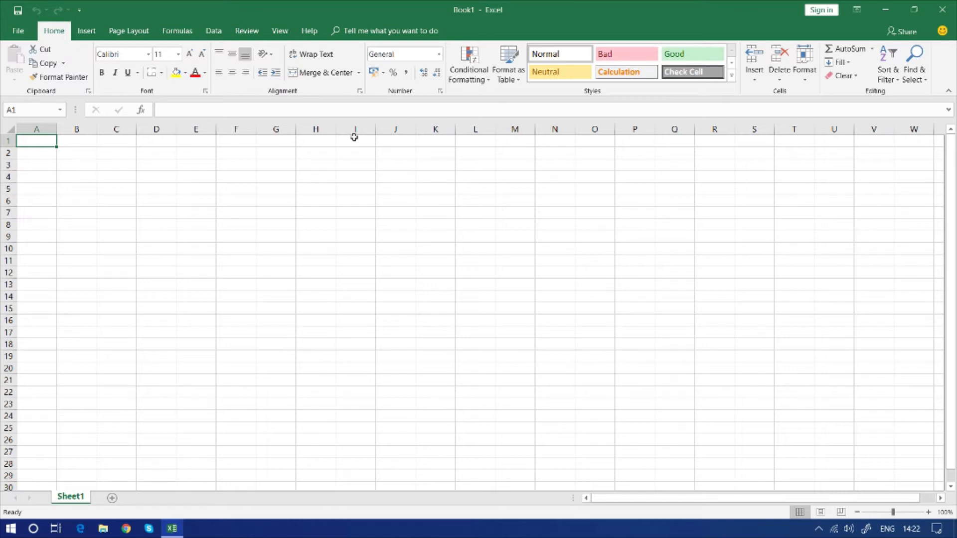
Step: Enter the number 1 in cell A1 and 2 in cell A2
{"action": "scroll", "coordinate": [446, 277], "scroll_direction": "up", "scroll_amount": 1, "text": "ctrl"}
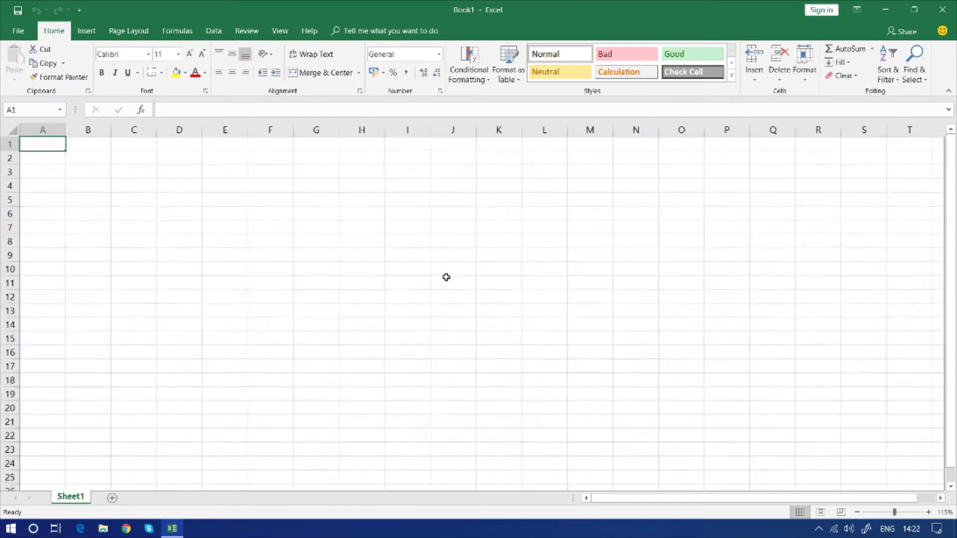
{"action": "scroll", "coordinate": [446, 277], "scroll_direction": "up", "scroll_amount": 3, "text": "ctrl"}
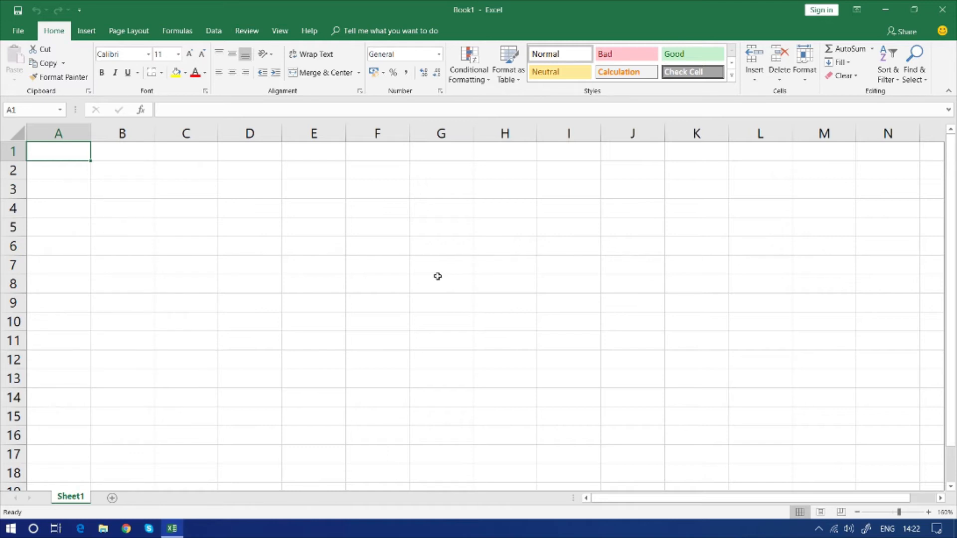
{"action": "scroll", "coordinate": [438, 276], "scroll_direction": "up", "scroll_amount": 2, "text": "ctrl"}
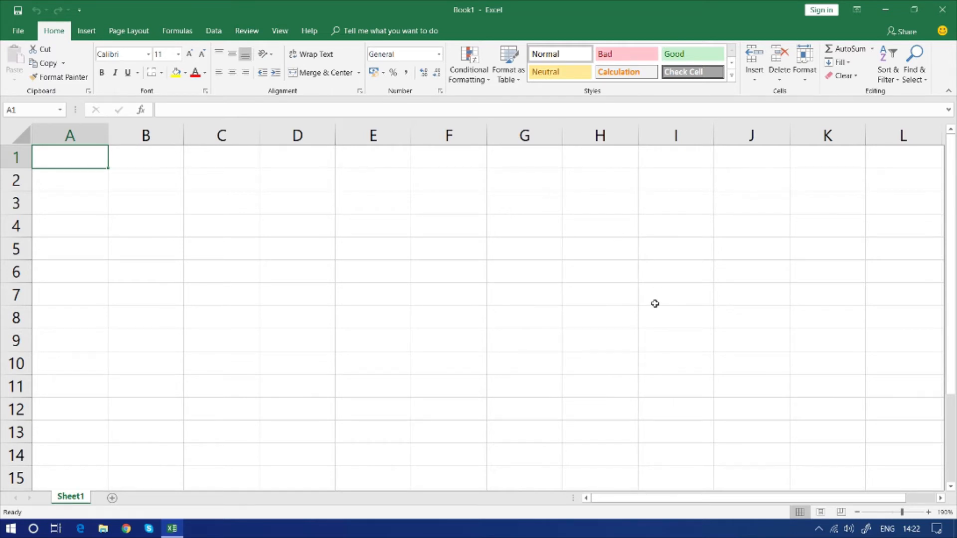
{"action": "type", "text": "1"}
{"action": "key", "text": "Return"}
{"action": "type", "text": "2"}
{"action": "key", "text": "Return"}
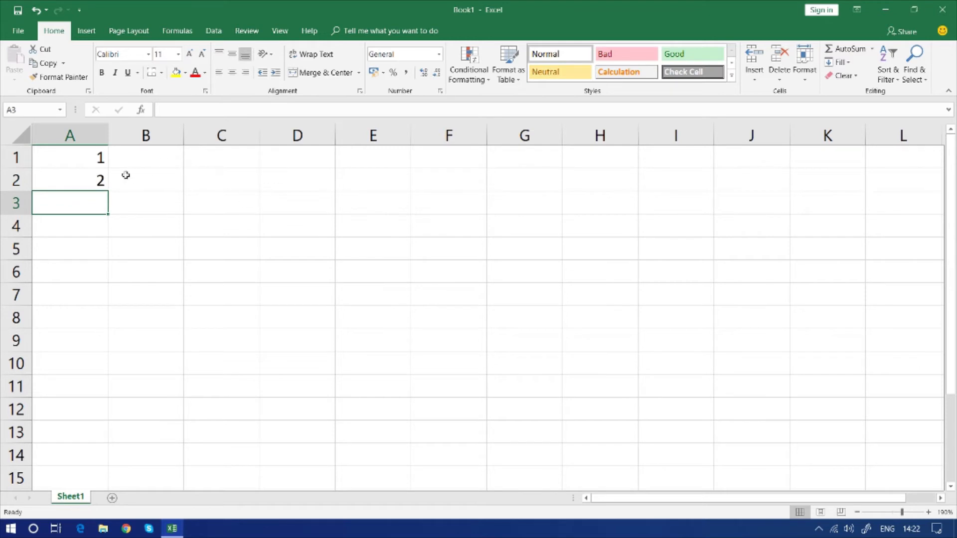
{"action": "left_click", "coordinate": [102, 162]}
{"action": "left_click_drag", "start_coordinate": [109, 168], "coordinate": [107, 192]}
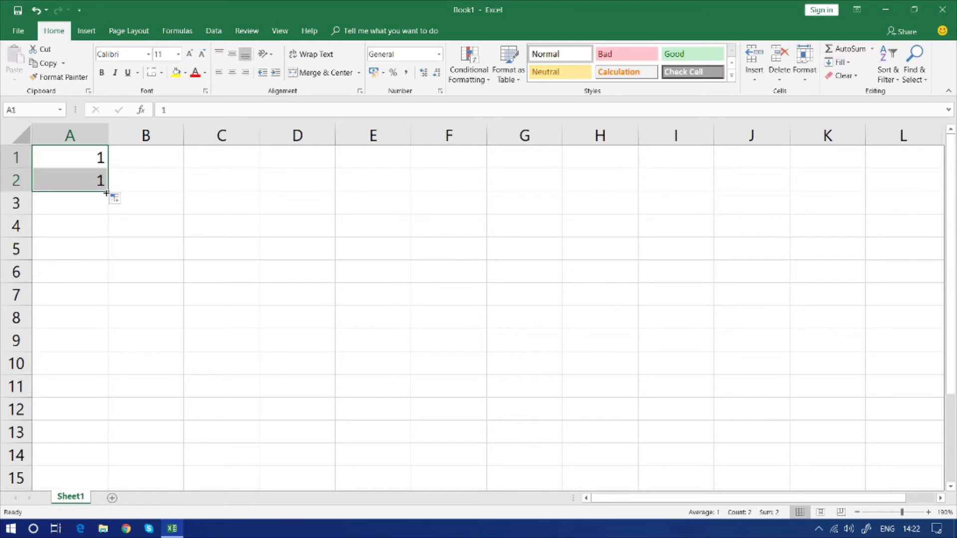
{"action": "key", "text": "ctrl+z"}
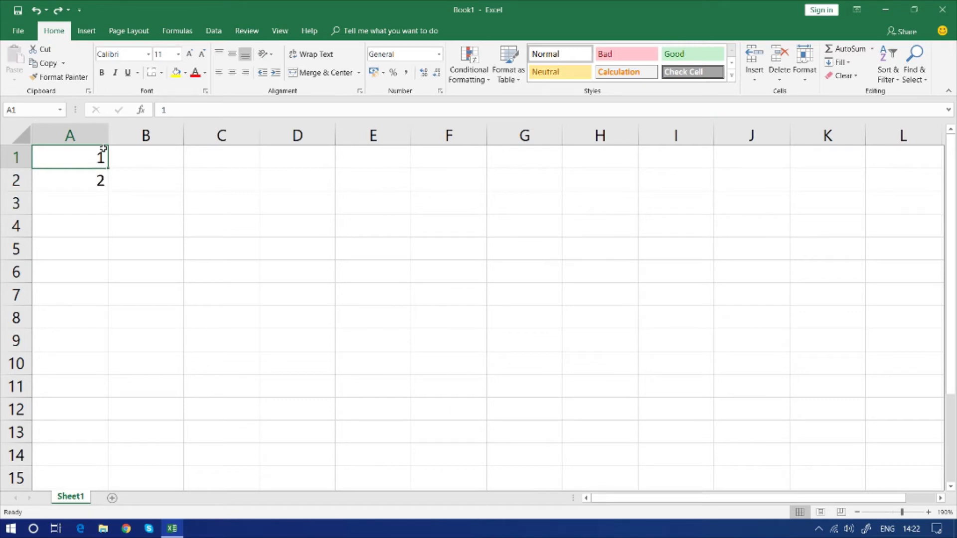
Step: Extend the number series from cells A1:A2 down to A9 so the column runs from 1 to 9
{"action": "key", "text": "ctrl+y"}
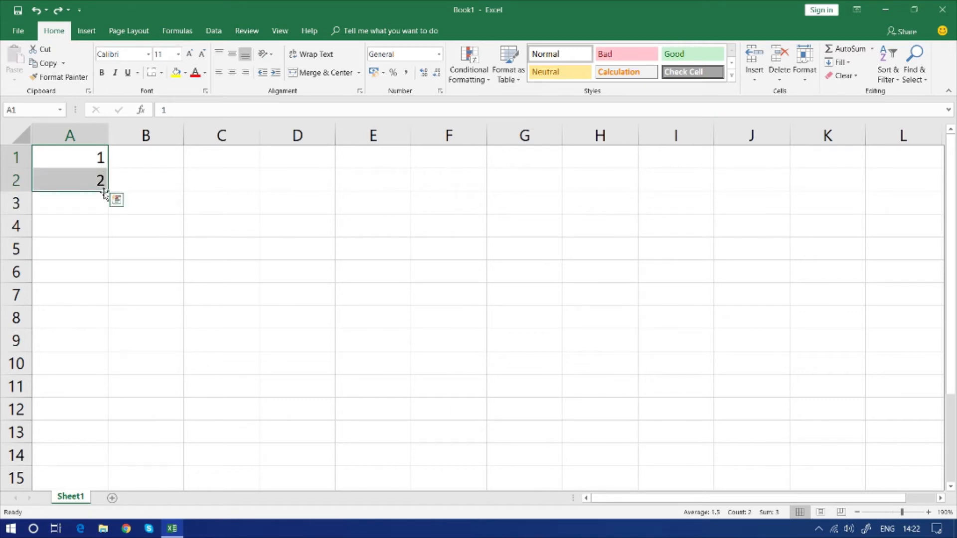
{"action": "left_click_drag", "start_coordinate": [108, 192], "coordinate": [102, 344]}
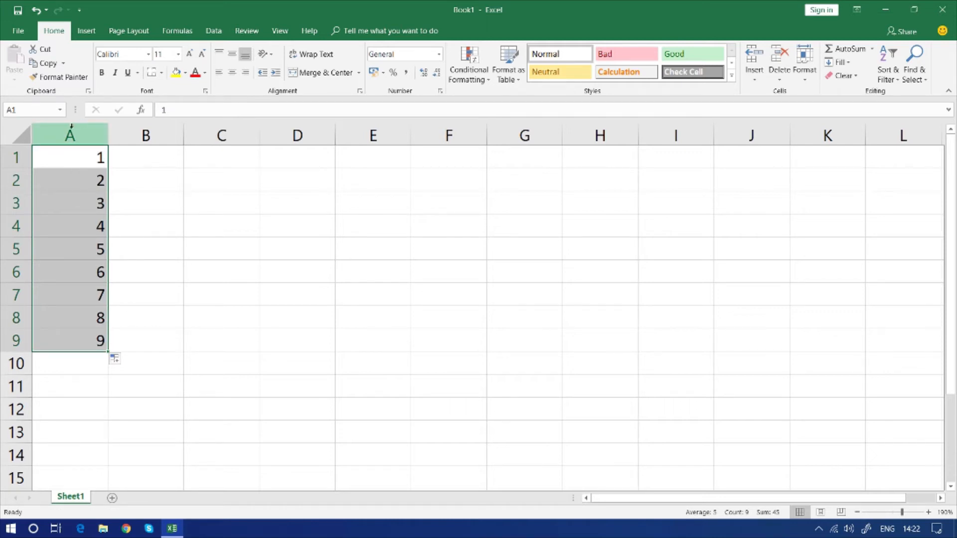
{"action": "left_click", "coordinate": [73, 167]}
{"action": "left_click", "coordinate": [68, 338]}
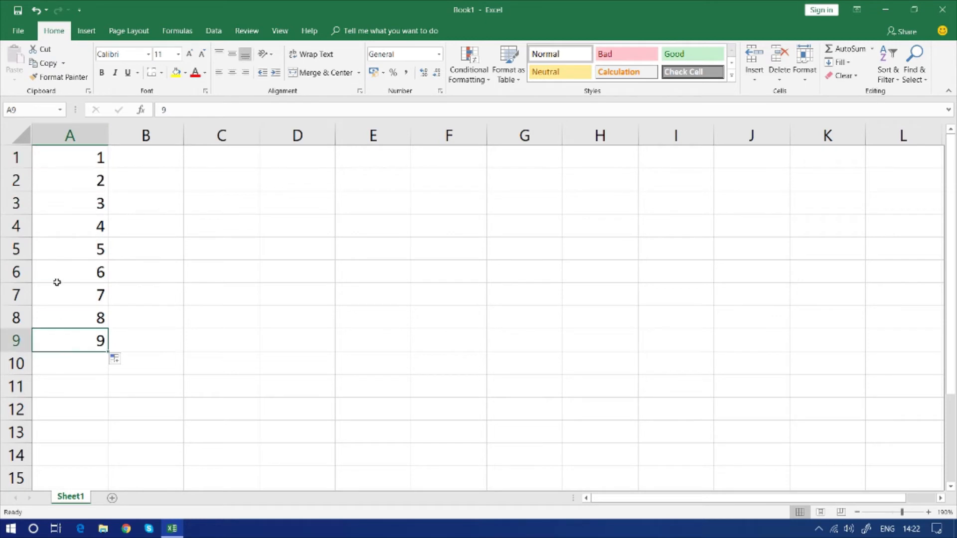
{"action": "left_click", "coordinate": [74, 161]}
{"action": "left_click", "coordinate": [148, 214]}
{"action": "left_click", "coordinate": [83, 150]}
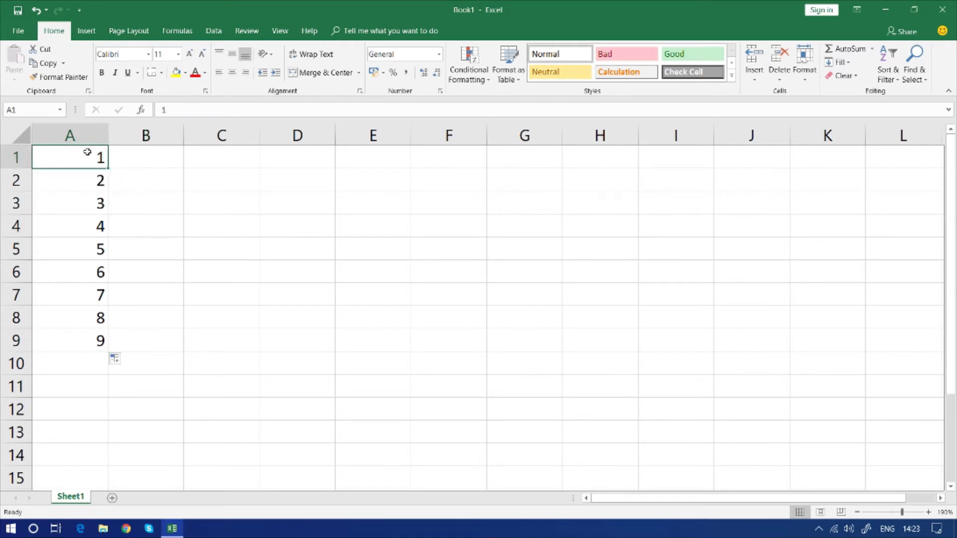
Step: Set the font color of the empty cell A10 to a light green
{"action": "left_click", "coordinate": [85, 370]}
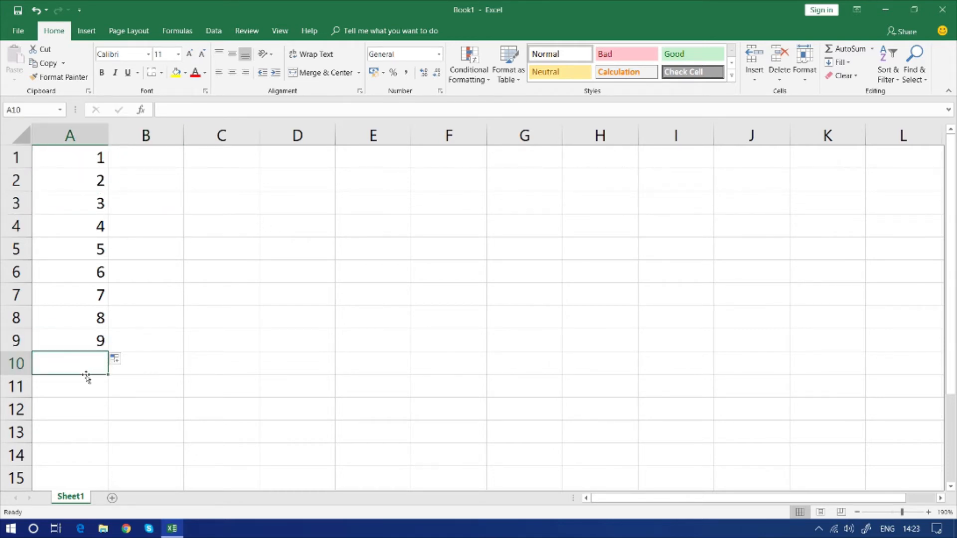
{"action": "left_click", "coordinate": [205, 73]}
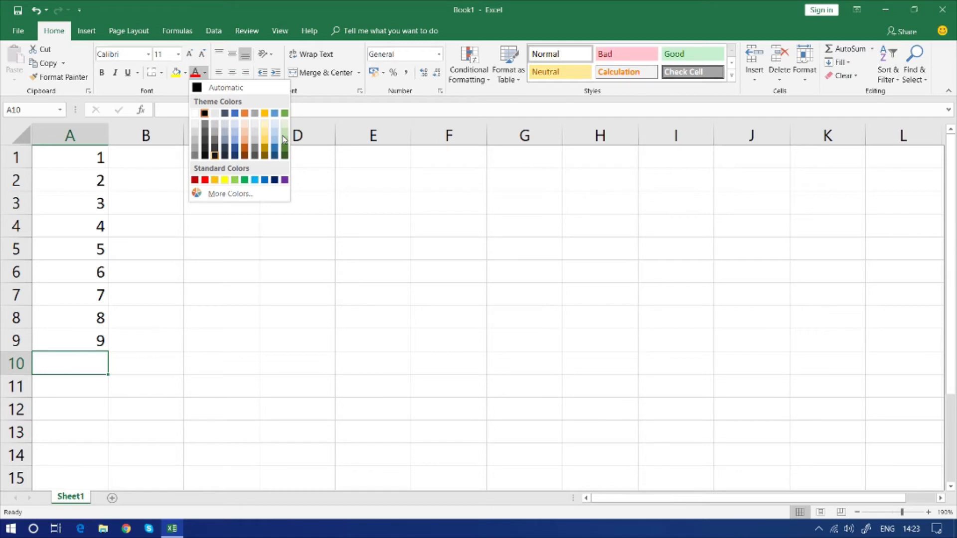
{"action": "left_click", "coordinate": [265, 135]}
{"action": "left_click", "coordinate": [65, 336]}
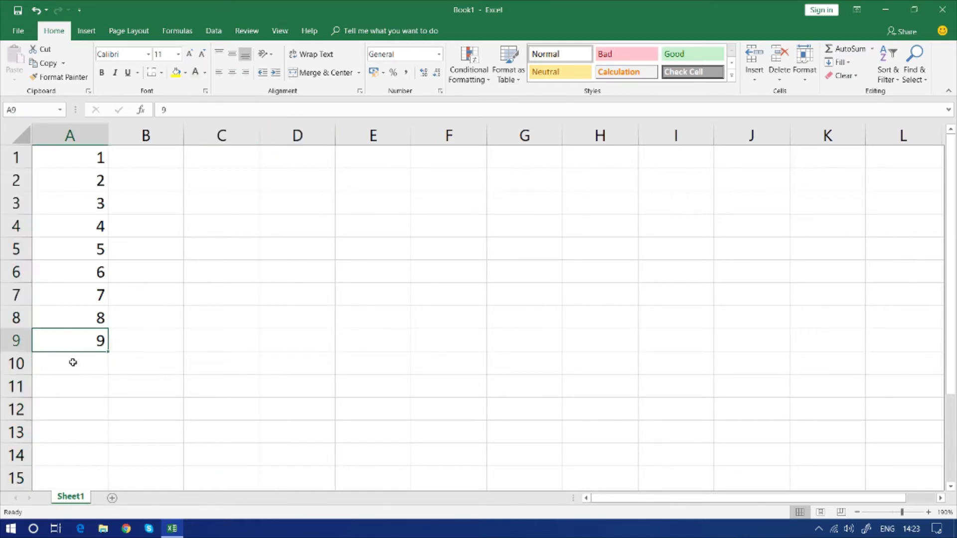
Step: Apply a light green fill color to cell A10 below the number series
{"action": "left_click", "coordinate": [73, 362]}
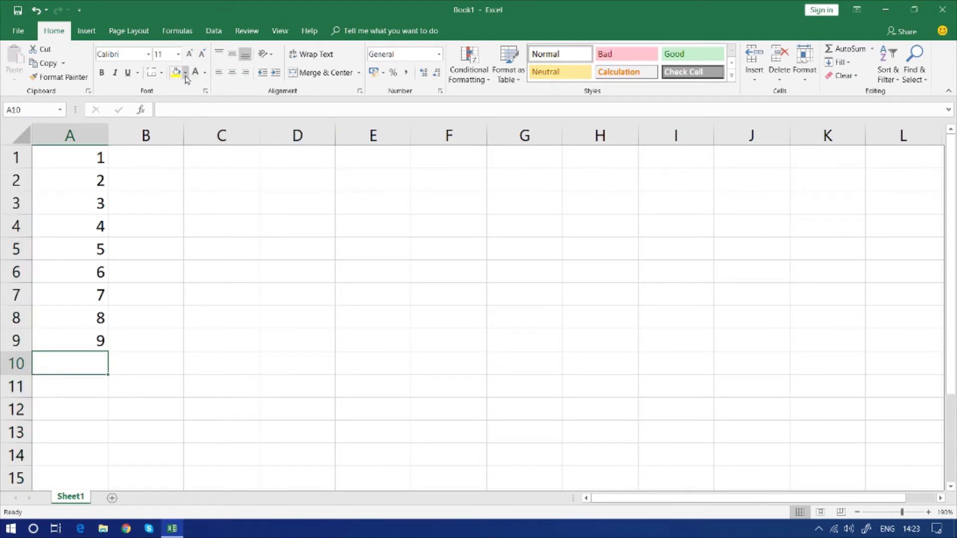
{"action": "left_click", "coordinate": [185, 73]}
{"action": "left_click", "coordinate": [264, 119]}
{"action": "left_click", "coordinate": [224, 370]}
{"action": "left_click", "coordinate": [86, 372]}
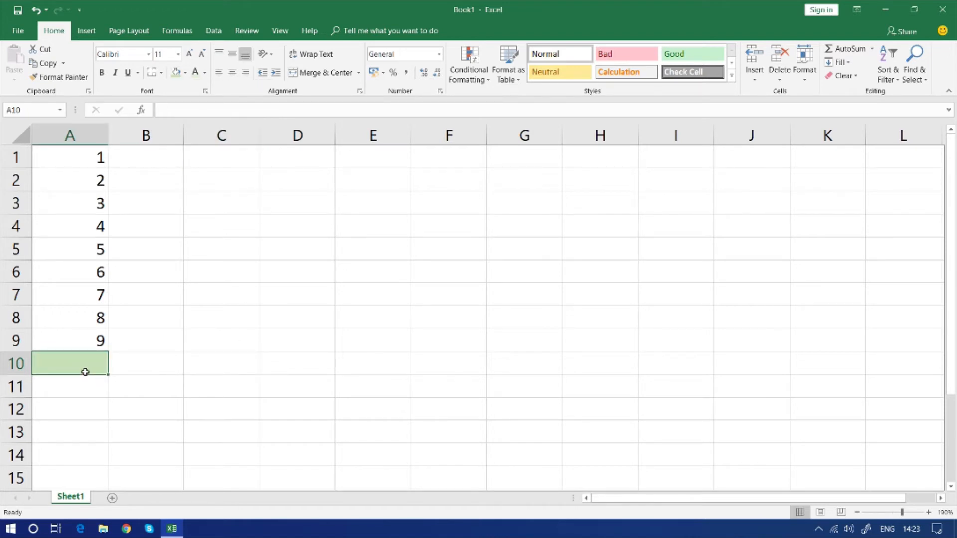
{"action": "type", "text": "="}
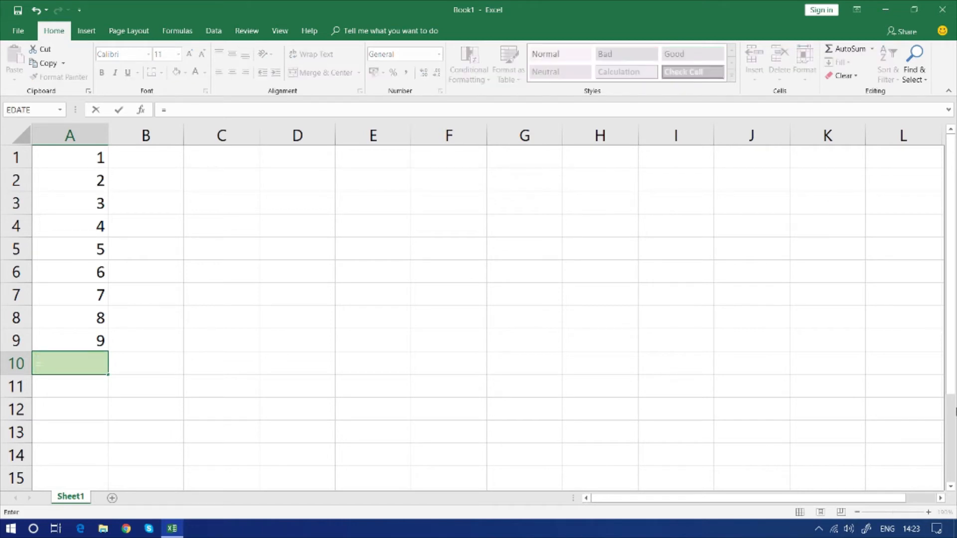
{"action": "key", "text": "BackSpace"}
{"action": "left_click", "coordinate": [196, 369]}
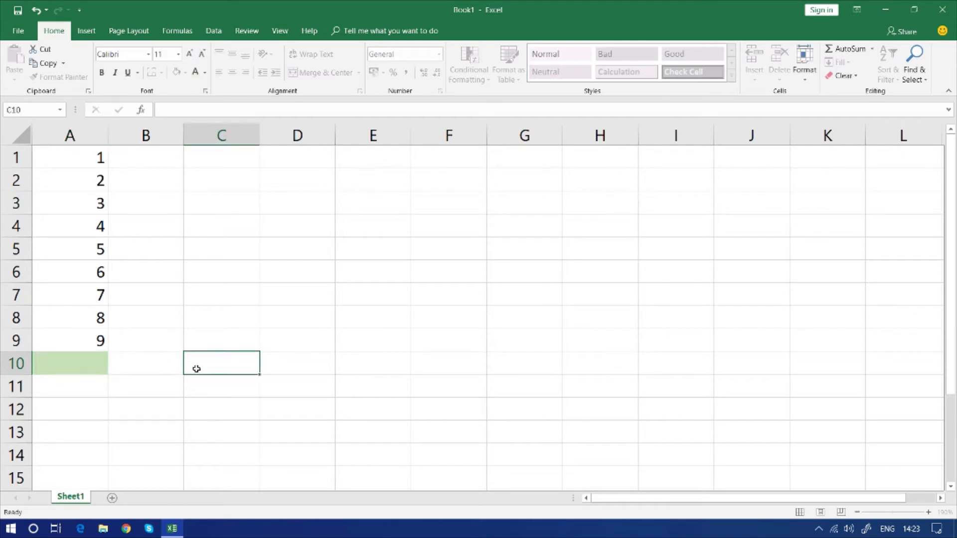
Step: Set the font color of cell A10 to black
{"action": "left_click", "coordinate": [57, 359]}
{"action": "left_click", "coordinate": [205, 72]}
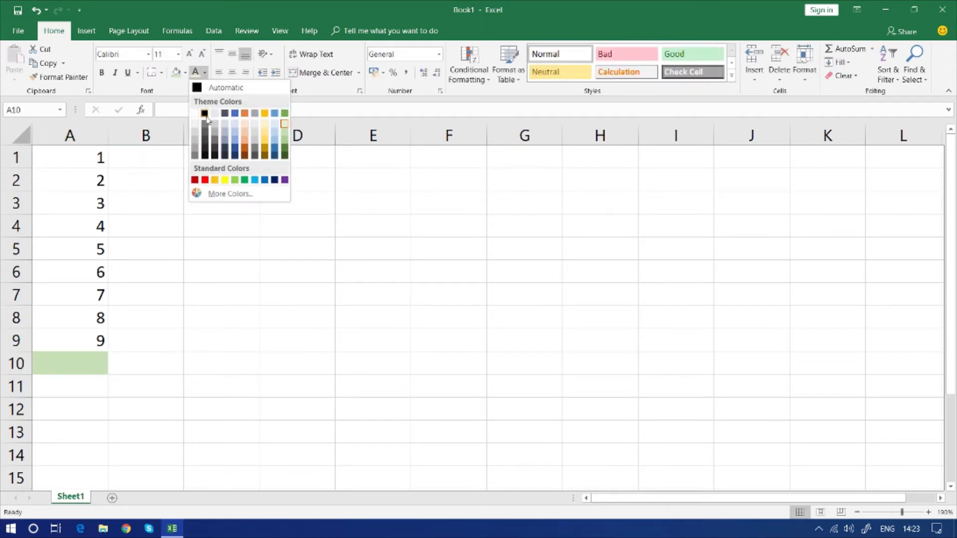
{"action": "left_click", "coordinate": [206, 114]}
Step: Enter the formula =SUM(A1:A9) in cell A10 and reselect that cell
{"action": "type", "text": "="}
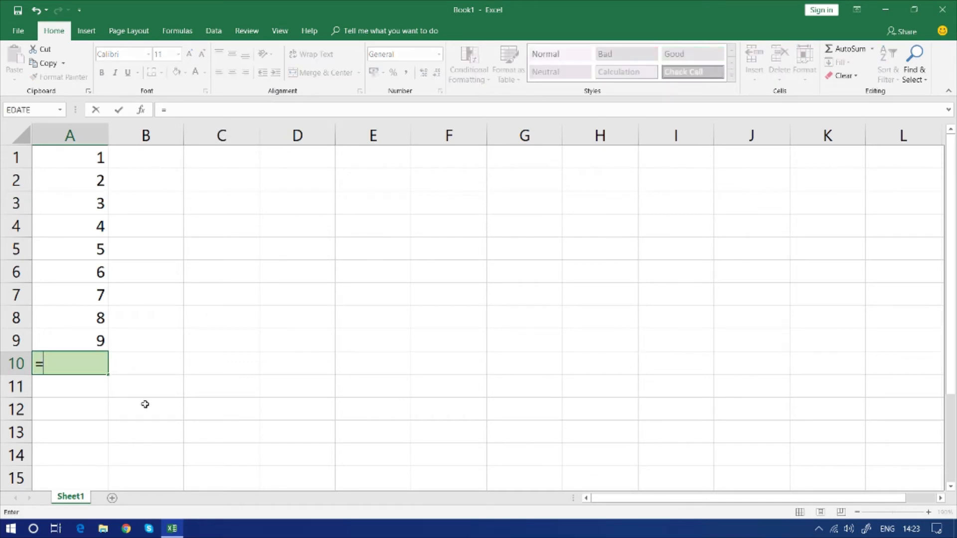
{"action": "type", "text": "su"}
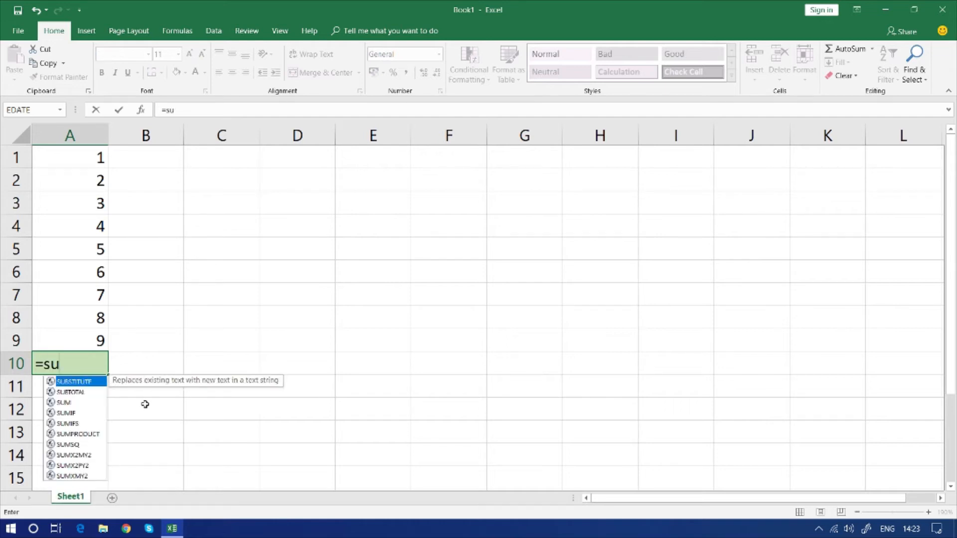
{"action": "type", "text": "m("}
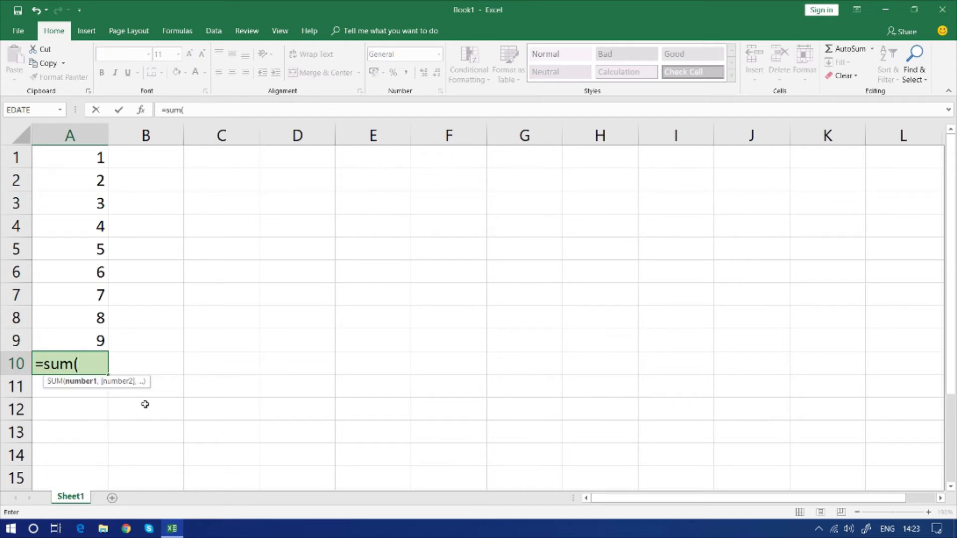
{"action": "type", "text": "a1+"}
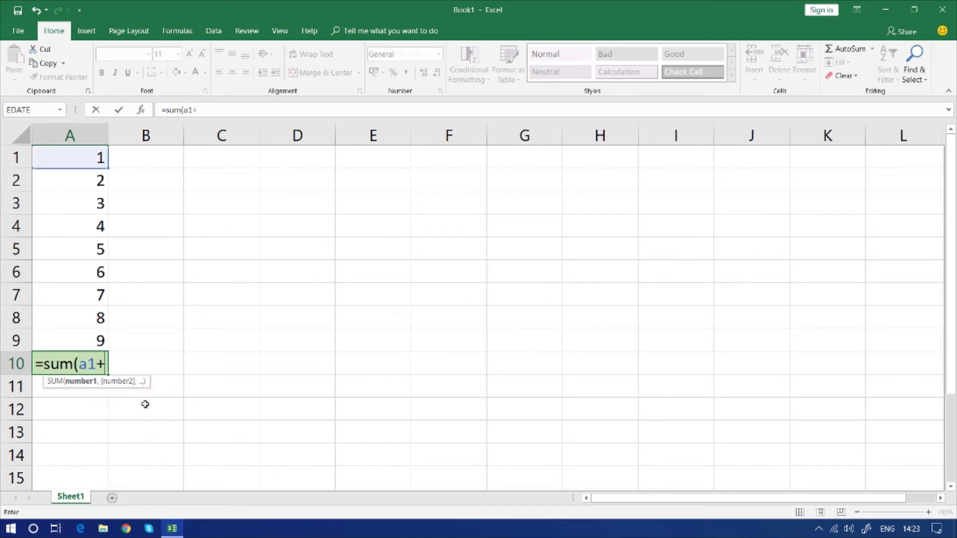
{"action": "key", "text": "BackSpace"}
{"action": "type", "text": ":a9"}
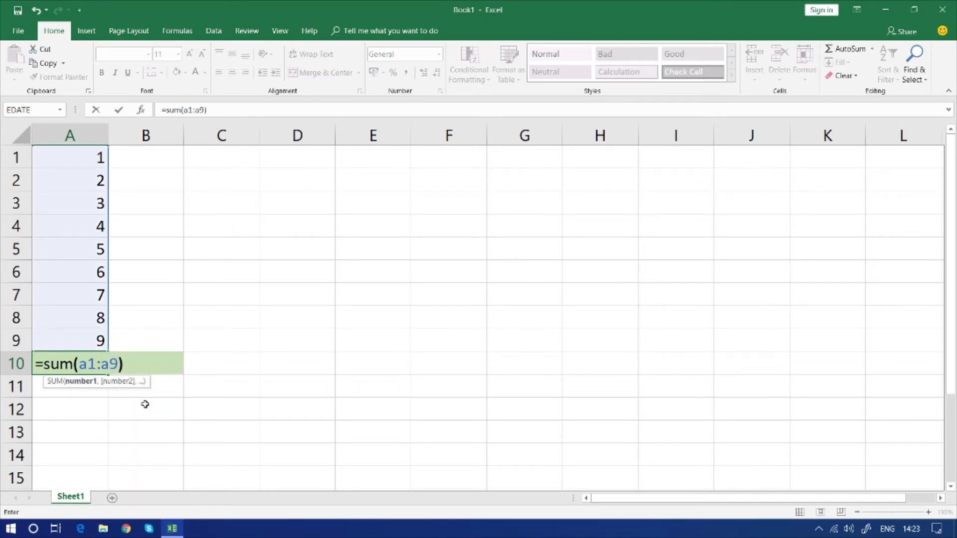
{"action": "type", "text": ")"}
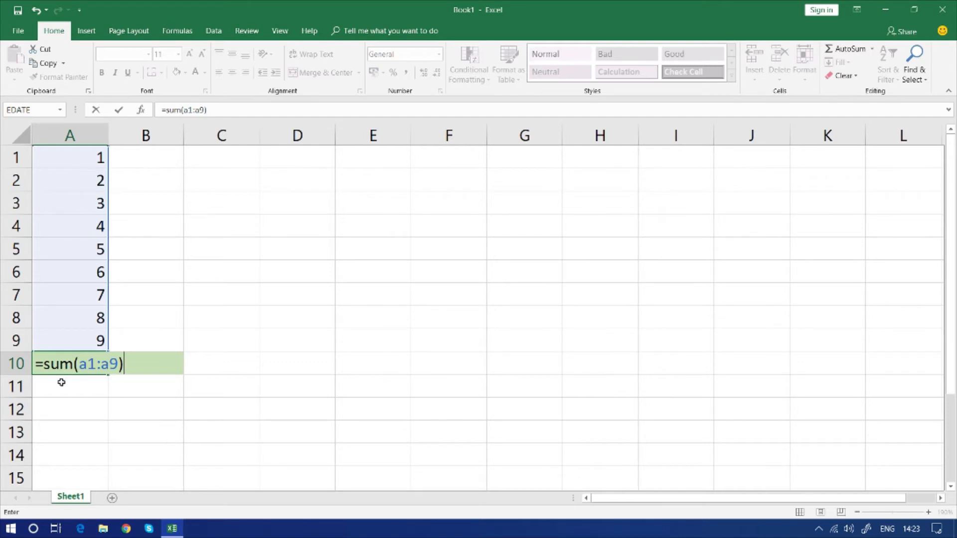
{"action": "left_click_drag", "start_coordinate": [79, 370], "coordinate": [126, 366]}
{"action": "left_click", "coordinate": [128, 363]}
{"action": "key", "text": "Return"}
{"action": "left_click", "coordinate": [102, 367]}
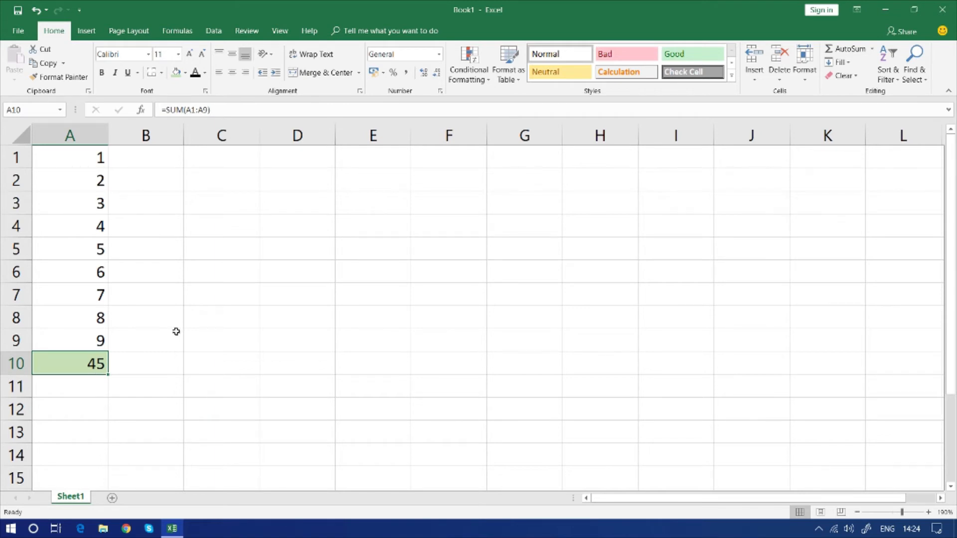
Step: Copy the numbers in A1:A9 into column B, starting at cell B1
{"action": "left_click_drag", "start_coordinate": [102, 157], "coordinate": [87, 337]}
{"action": "left_click", "coordinate": [150, 263]}
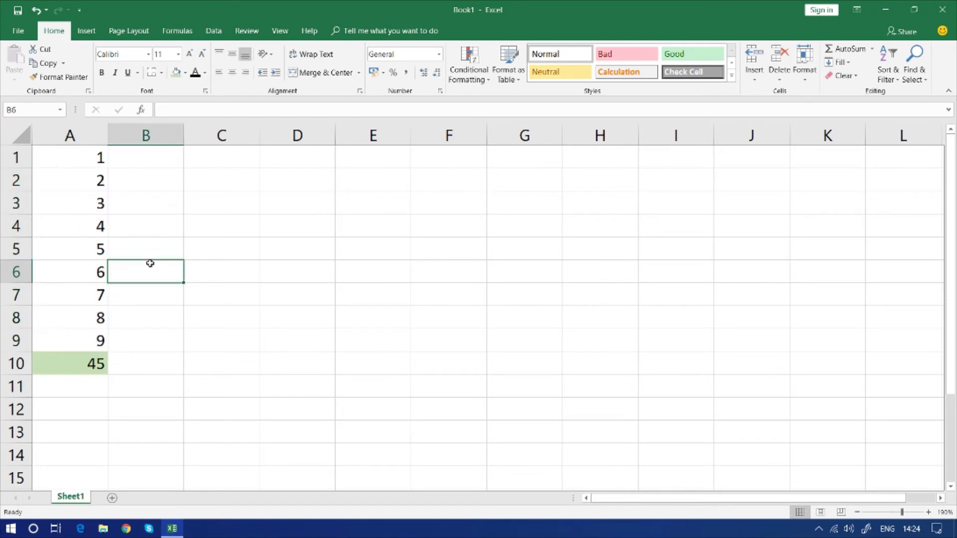
{"action": "left_click_drag", "start_coordinate": [93, 157], "coordinate": [95, 343]}
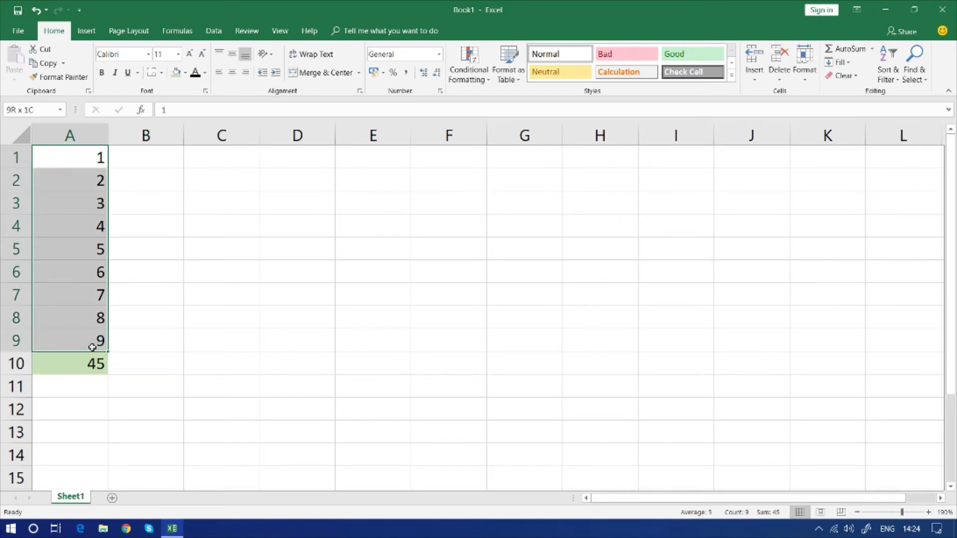
{"action": "key", "text": "ctrl+c"}
{"action": "left_click", "coordinate": [165, 167]}
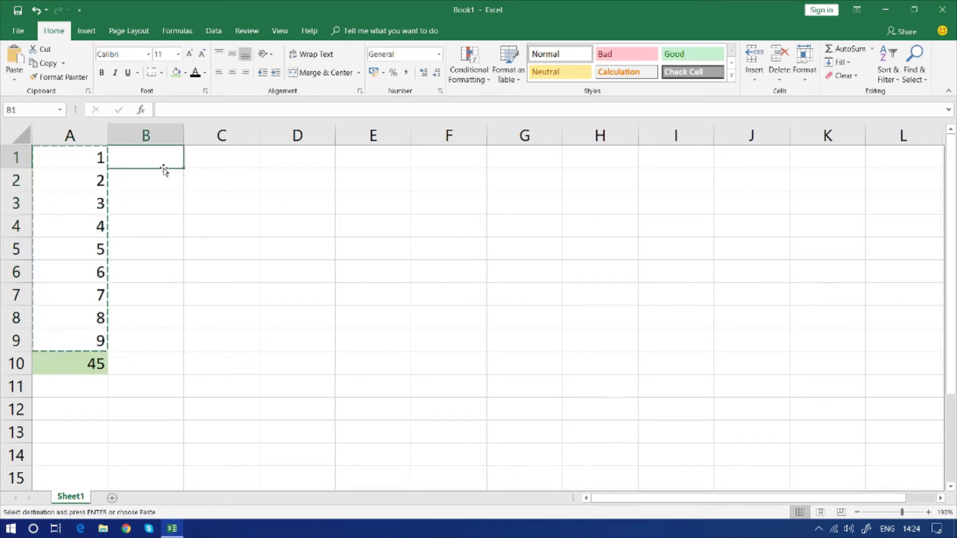
{"action": "key", "text": "ctrl+v"}
{"action": "left_click", "coordinate": [246, 254]}
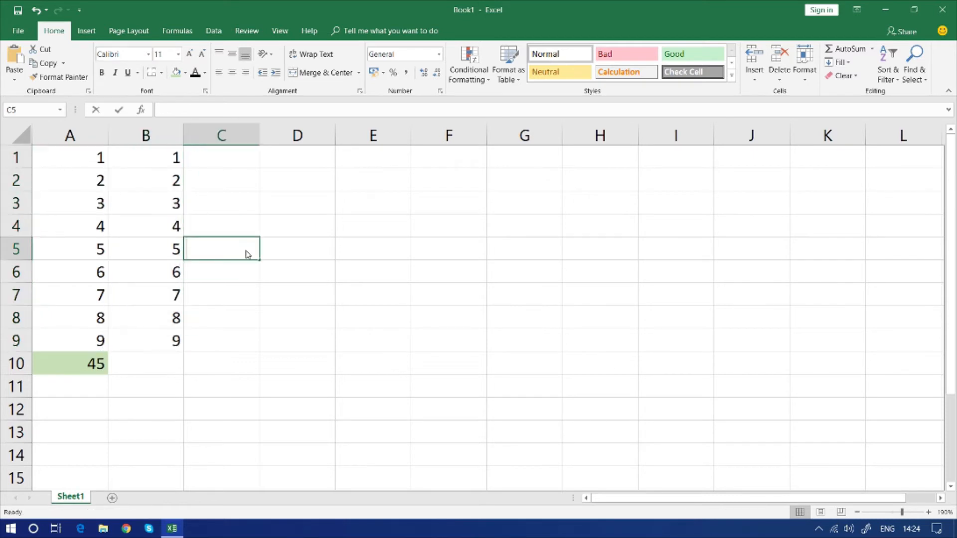
Step: Total the numbers in B1:B9 with AutoSum, placing the sum in cell B10
{"action": "left_click", "coordinate": [188, 185]}
{"action": "left_click_drag", "start_coordinate": [167, 154], "coordinate": [179, 358]}
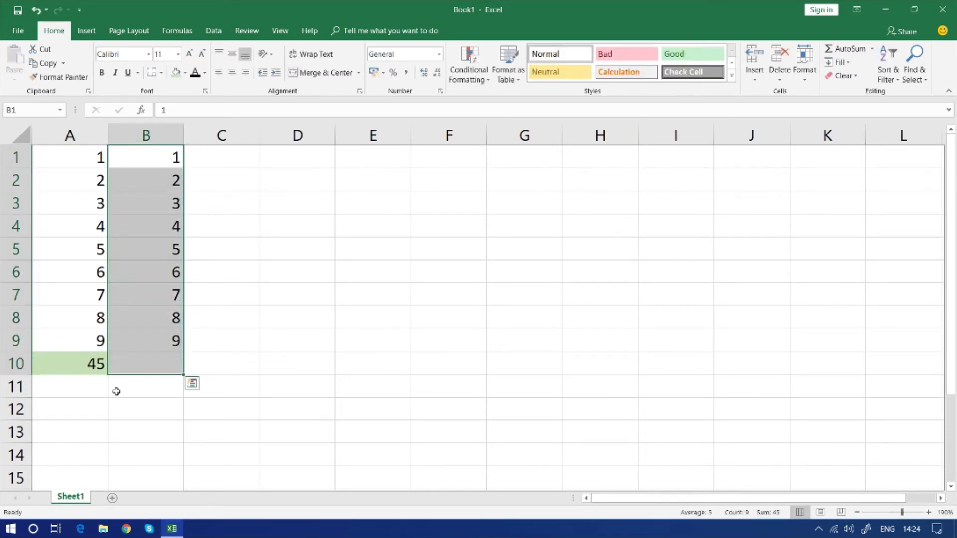
{"action": "left_click", "coordinate": [150, 158]}
{"action": "left_click_drag", "start_coordinate": [150, 159], "coordinate": [173, 362]}
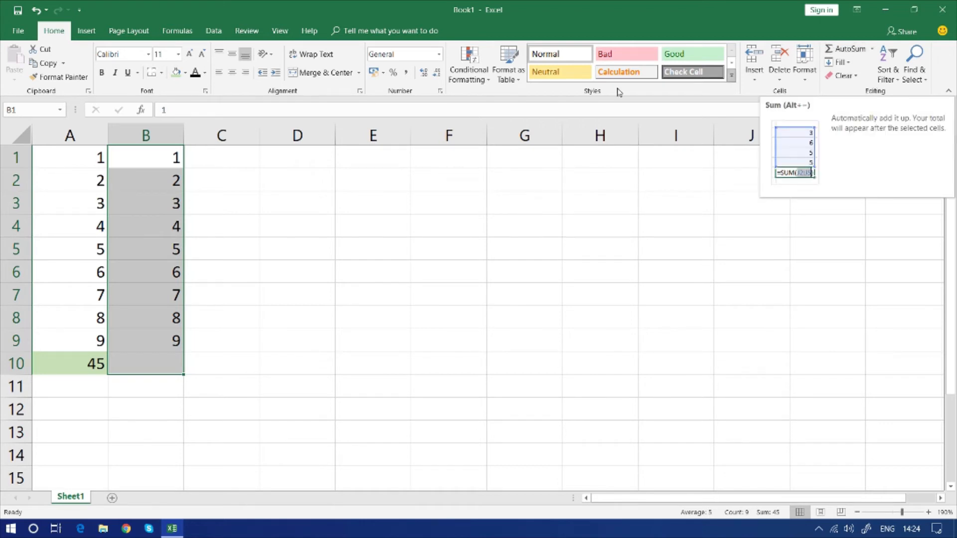
{"action": "left_click", "coordinate": [847, 53]}
{"action": "left_click", "coordinate": [190, 401]}
Step: Fill cell B10, which holds the column B total, with standard yellow
{"action": "left_click", "coordinate": [166, 373]}
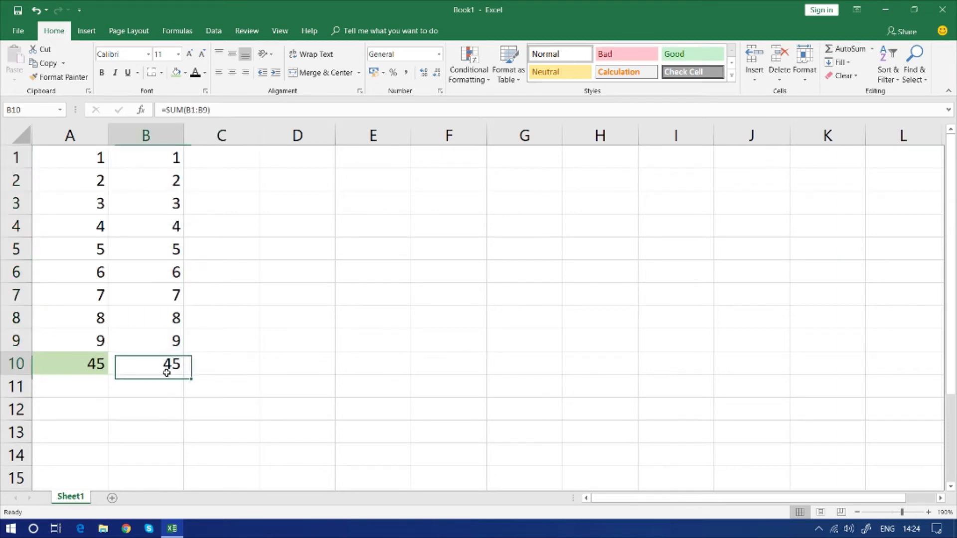
{"action": "left_click", "coordinate": [186, 73]}
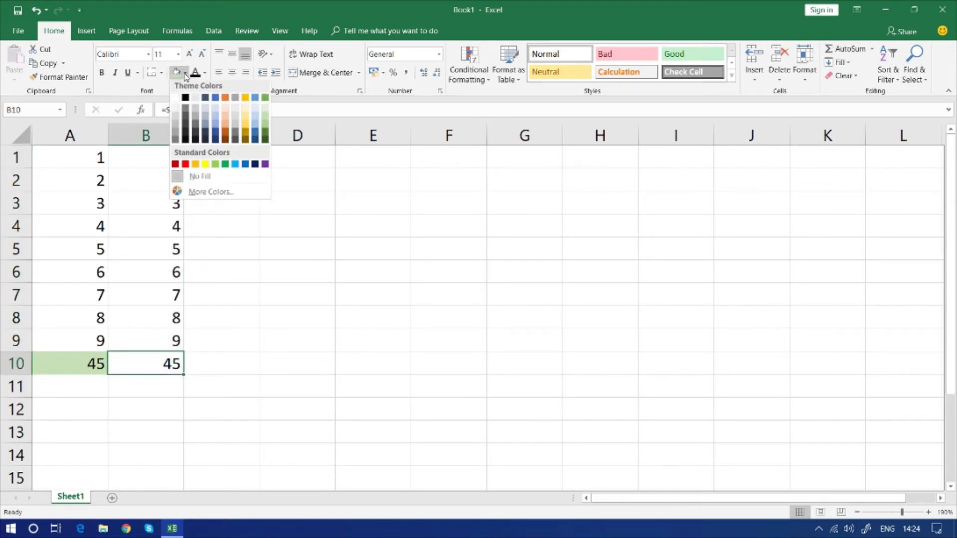
{"action": "left_click", "coordinate": [205, 166]}
{"action": "left_click", "coordinate": [252, 393]}
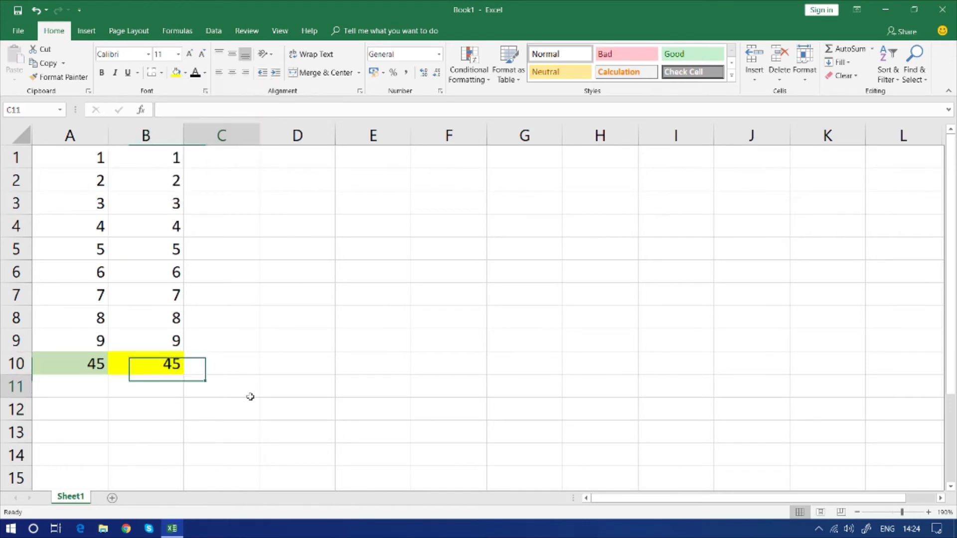
Step: Copy the numbers in B1:B9 into columns C and D, starting at cells C1 and D1
{"action": "left_click", "coordinate": [203, 372]}
{"action": "left_click_drag", "start_coordinate": [178, 161], "coordinate": [172, 343]}
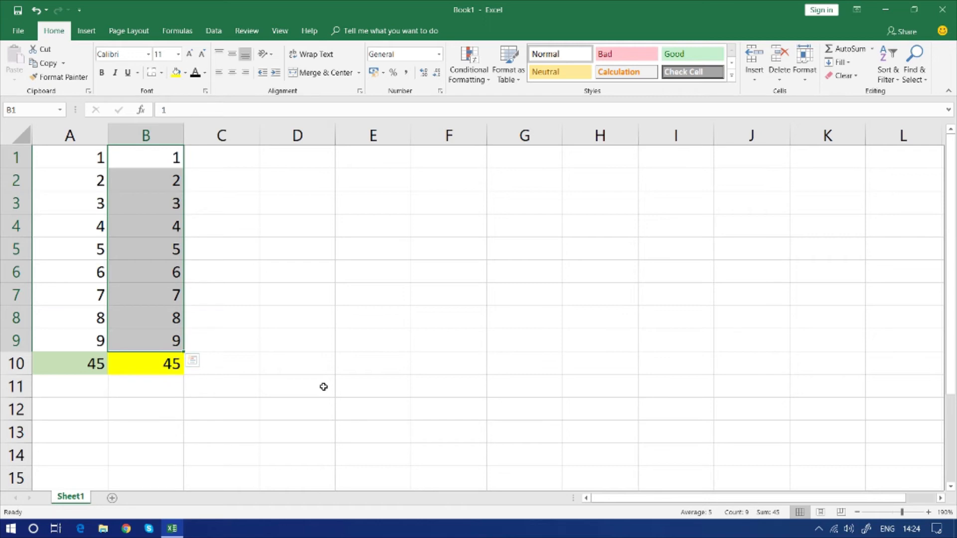
{"action": "key", "text": "ctrl+c"}
{"action": "key", "text": "ctrl+q"}
{"action": "left_click", "coordinate": [244, 160]}
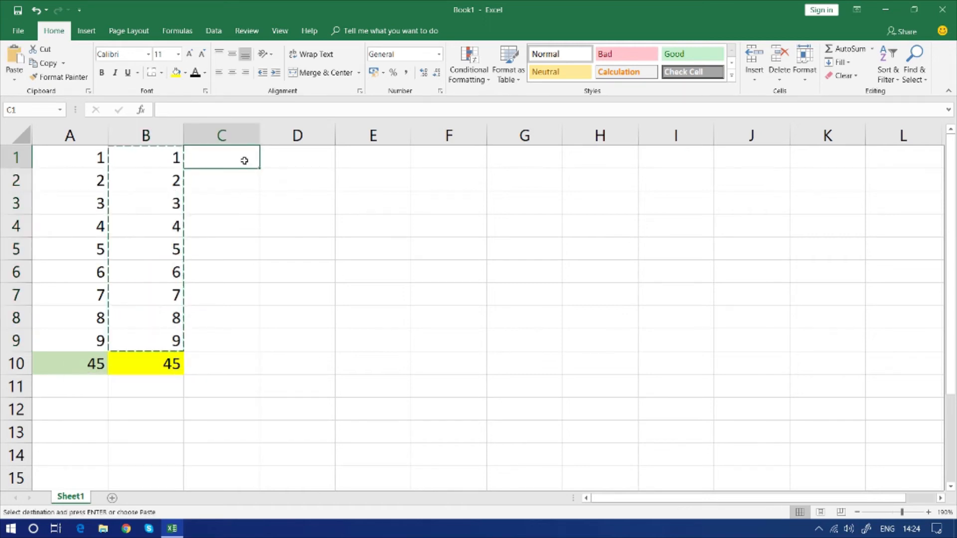
{"action": "key", "text": "ctrl+v"}
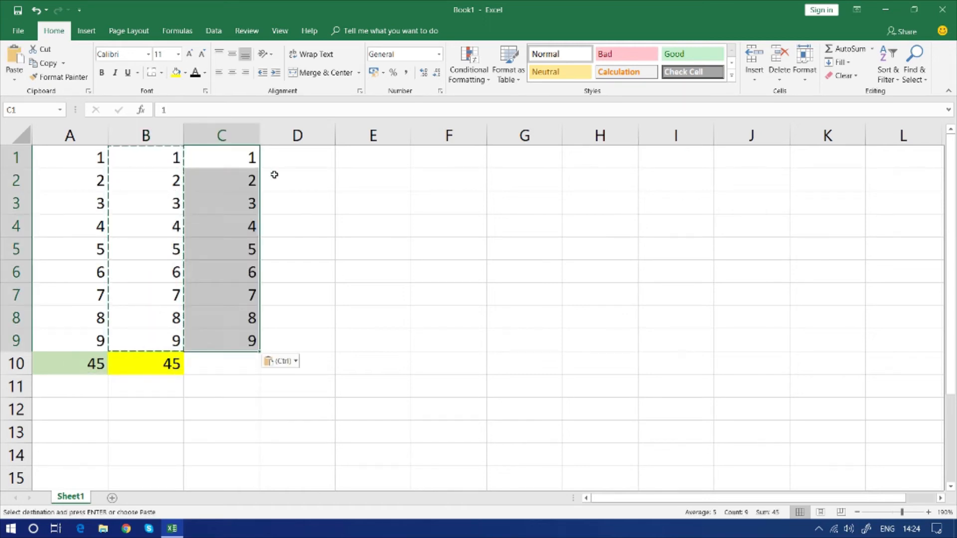
{"action": "left_click", "coordinate": [318, 159]}
{"action": "key", "text": "ctrl+v"}
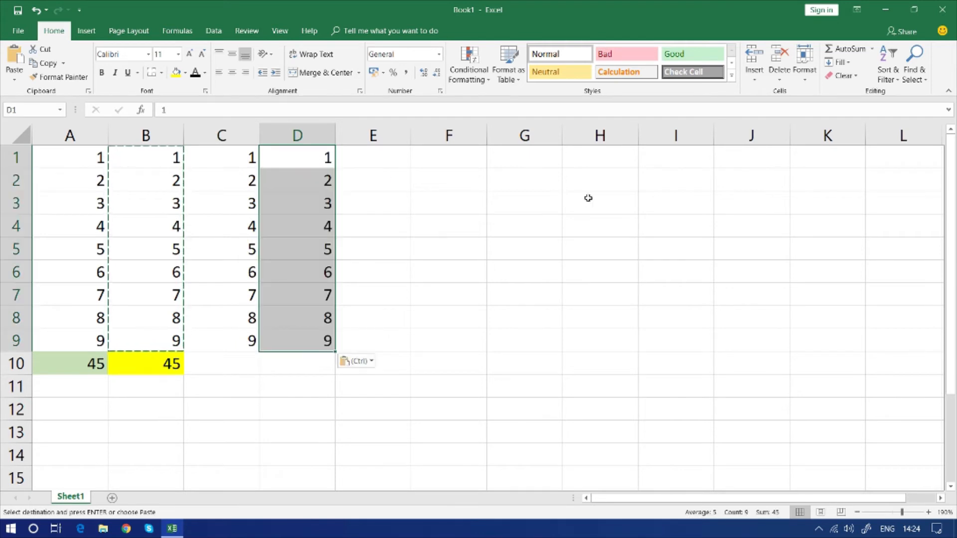
{"action": "left_click", "coordinate": [872, 48]}
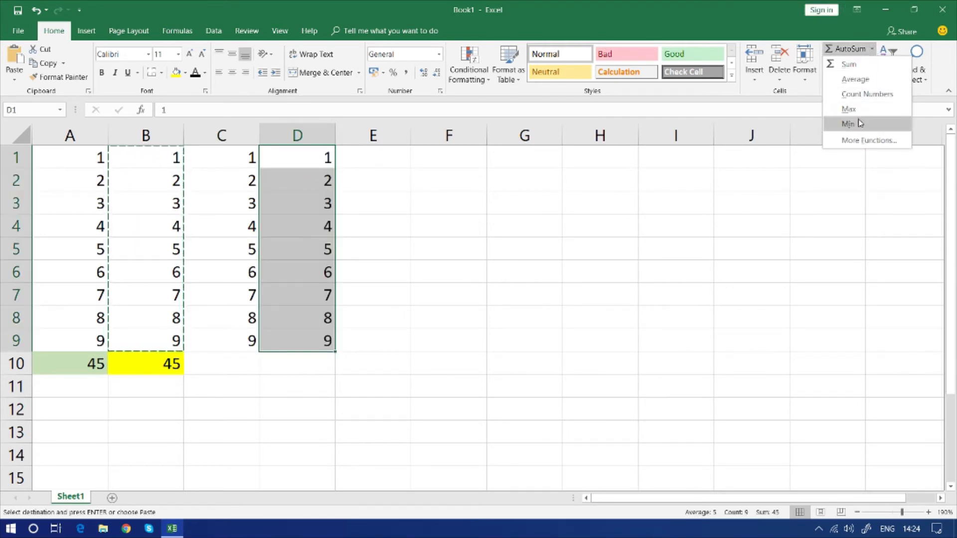
{"action": "left_click", "coordinate": [642, 304]}
{"action": "left_click_drag", "start_coordinate": [232, 164], "coordinate": [223, 359]}
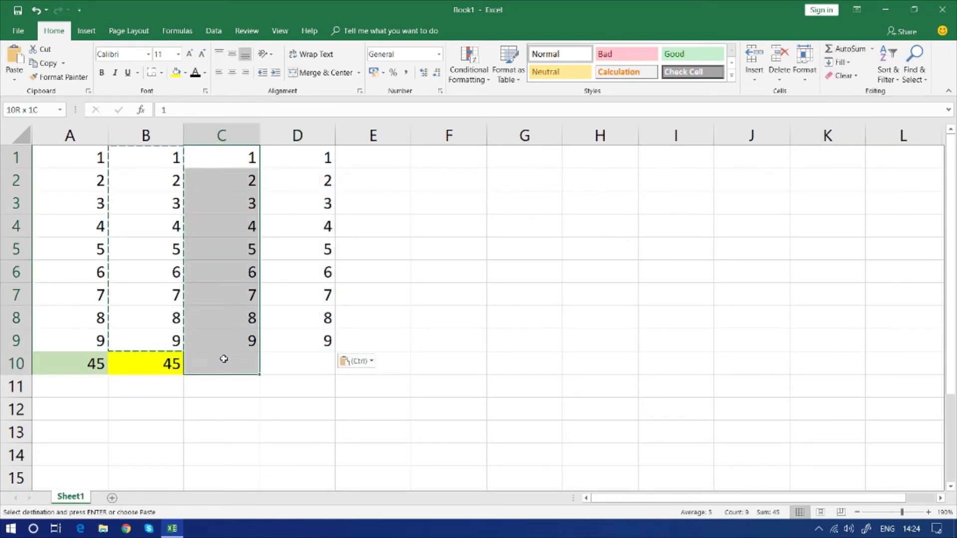
{"action": "double_click", "coordinate": [273, 202]}
Step: Calculate the average of C1:C9 with the AutoSum functions, placing it in cell C10
{"action": "left_click_drag", "start_coordinate": [219, 161], "coordinate": [213, 357]}
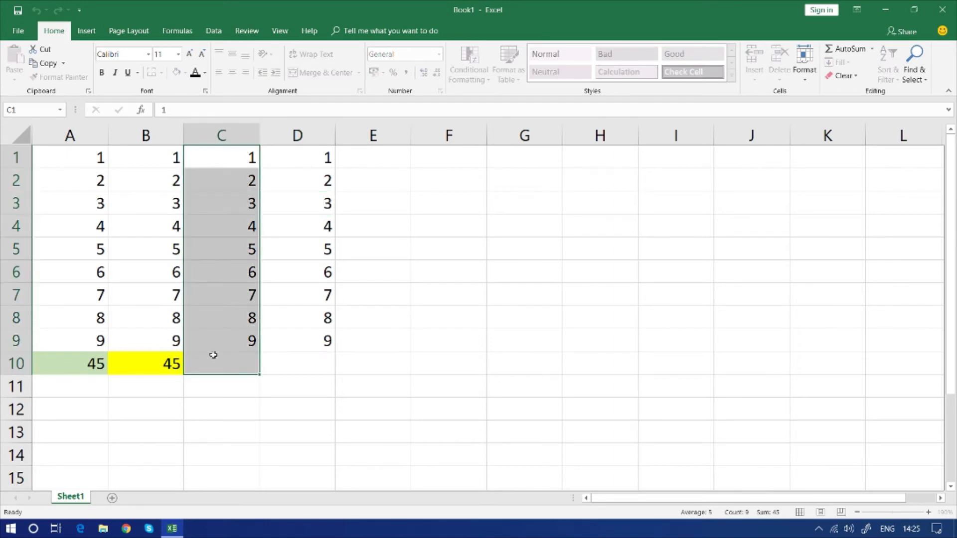
{"action": "left_click", "coordinate": [872, 48]}
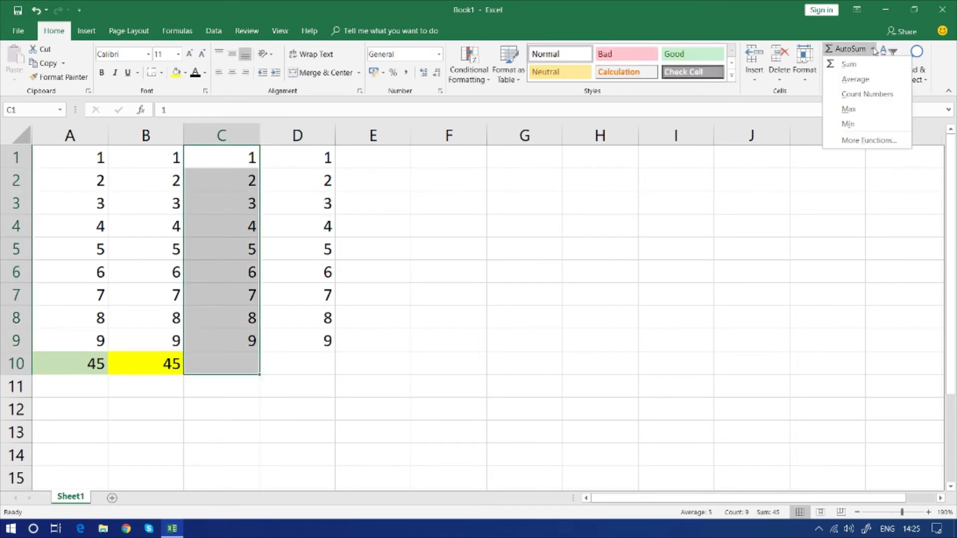
{"action": "left_click", "coordinate": [856, 79]}
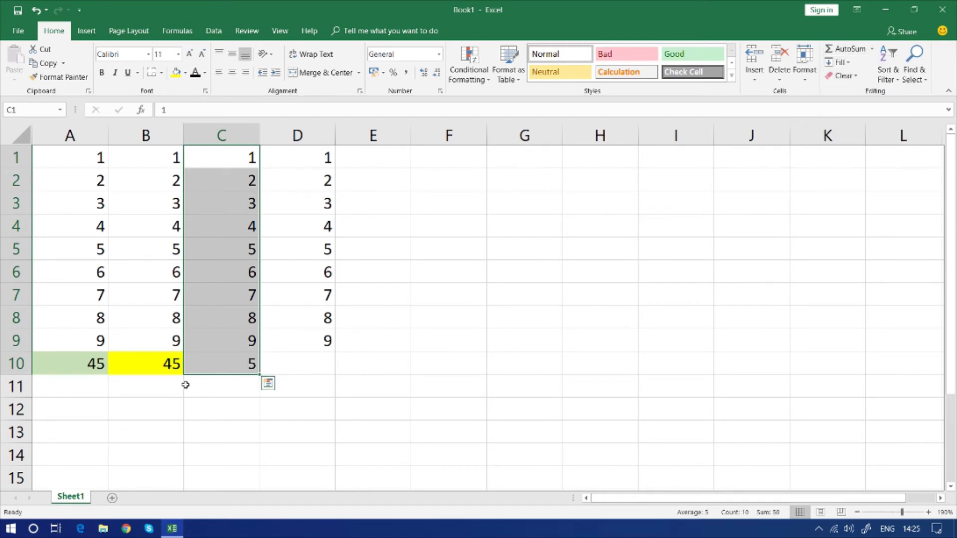
Step: Fill cell C10, which holds the column C average, with standard red
{"action": "left_click", "coordinate": [205, 360]}
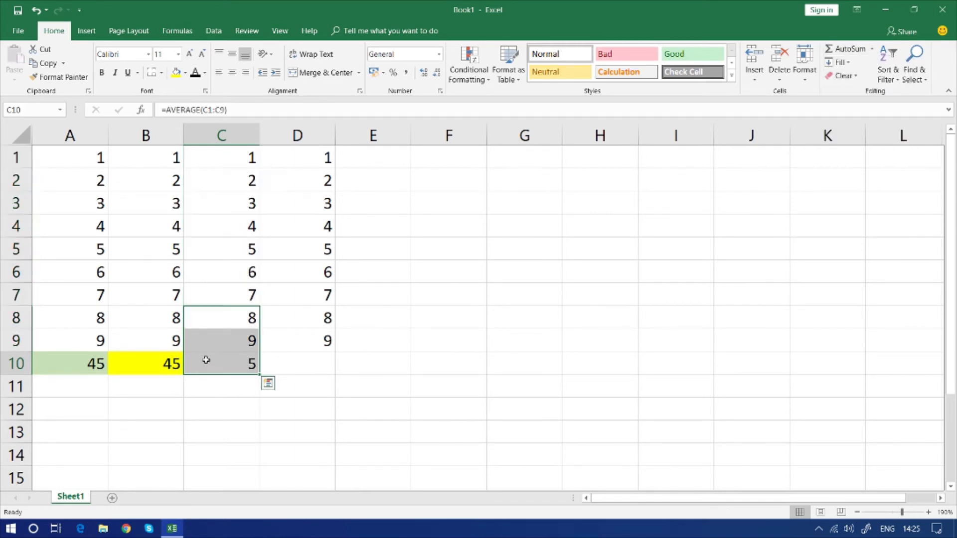
{"action": "left_click", "coordinate": [185, 72]}
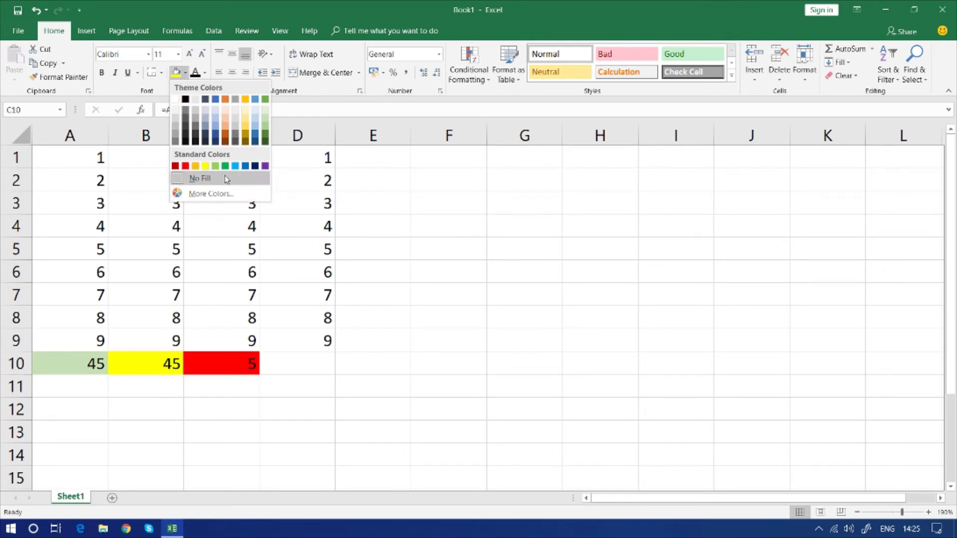
{"action": "left_click", "coordinate": [187, 167]}
{"action": "left_click", "coordinate": [324, 199]}
Step: Count the numbers in D1:D9 with the Count Numbers function in cell D10 and check the formula against its range
{"action": "left_click_drag", "start_coordinate": [325, 157], "coordinate": [305, 335]}
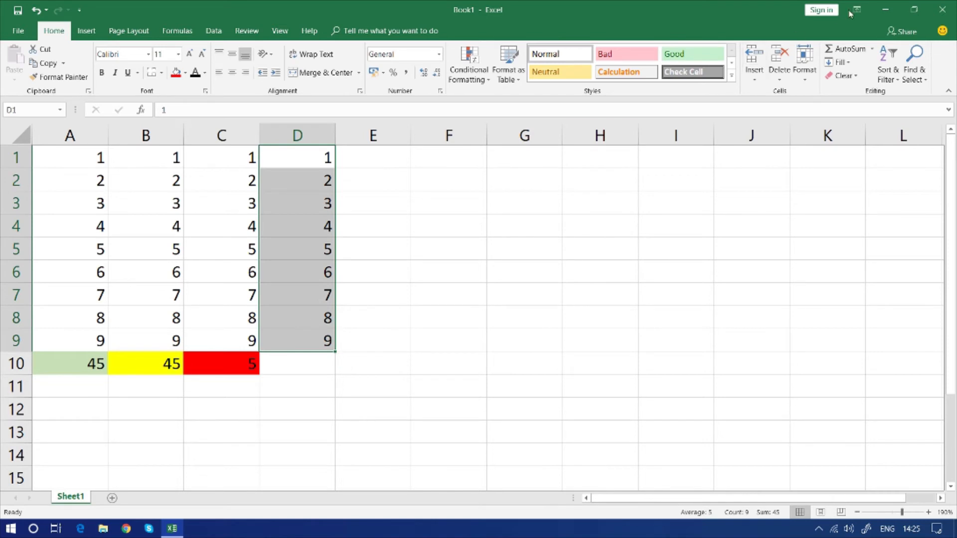
{"action": "left_click", "coordinate": [873, 49]}
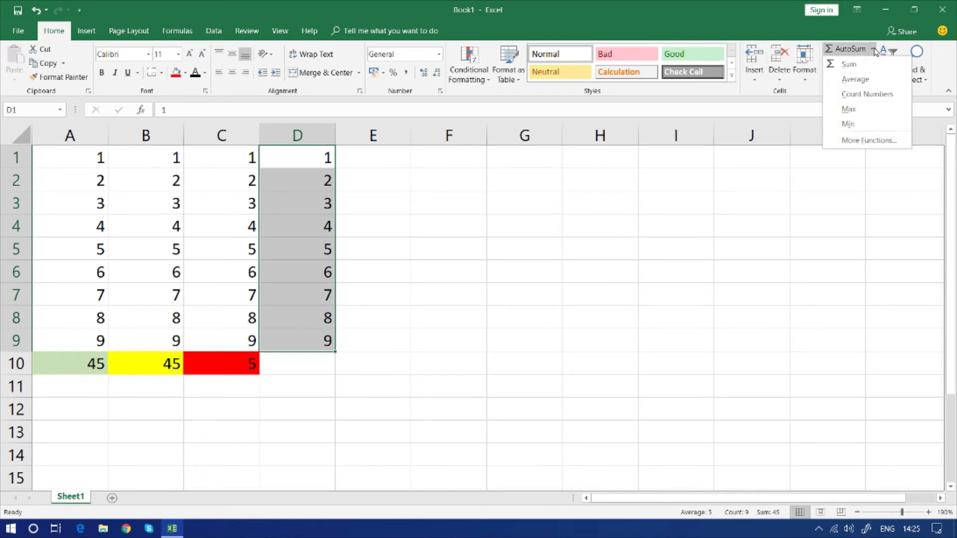
{"action": "left_click", "coordinate": [860, 96]}
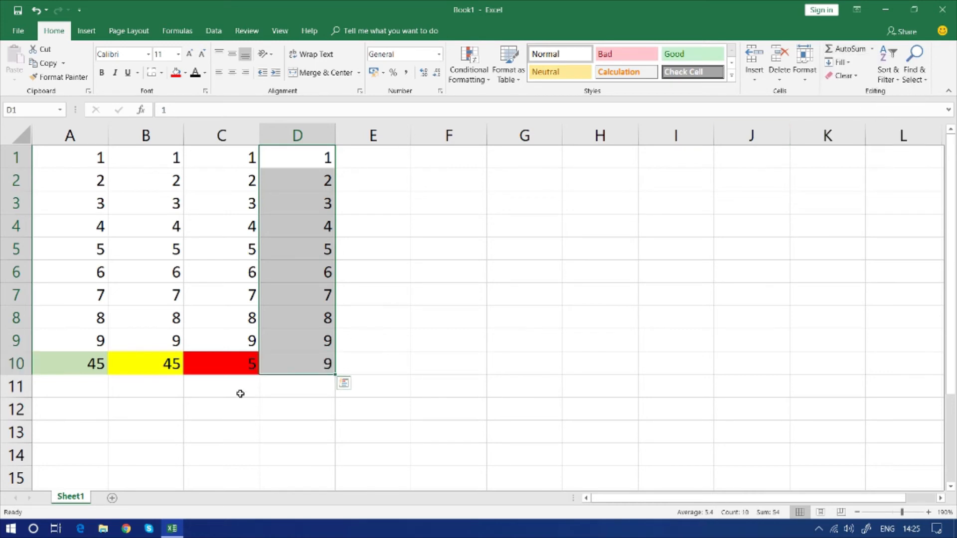
{"action": "left_click", "coordinate": [280, 355]}
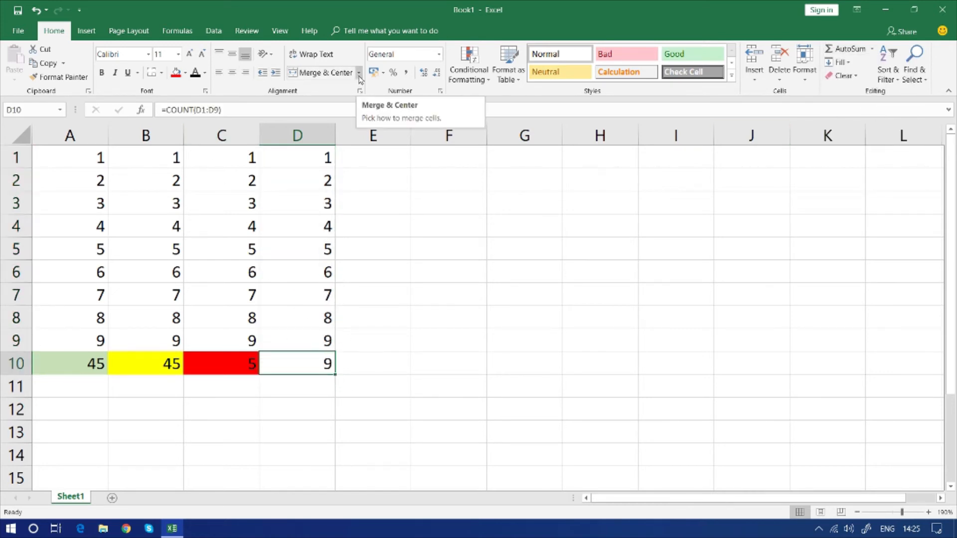
{"action": "left_click_drag", "start_coordinate": [304, 158], "coordinate": [300, 338]}
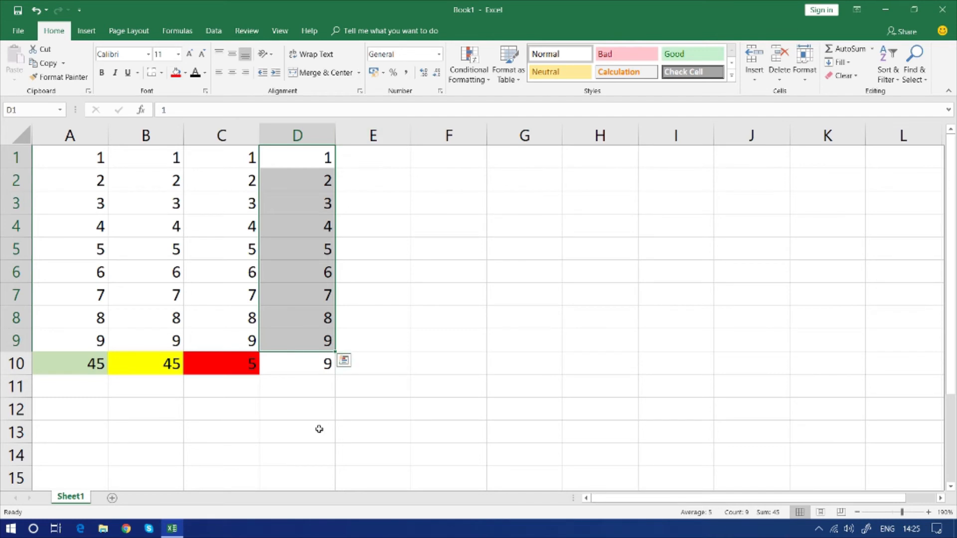
Step: Fill cell D10, which holds the column D count, with standard yellow
{"action": "left_click", "coordinate": [305, 365]}
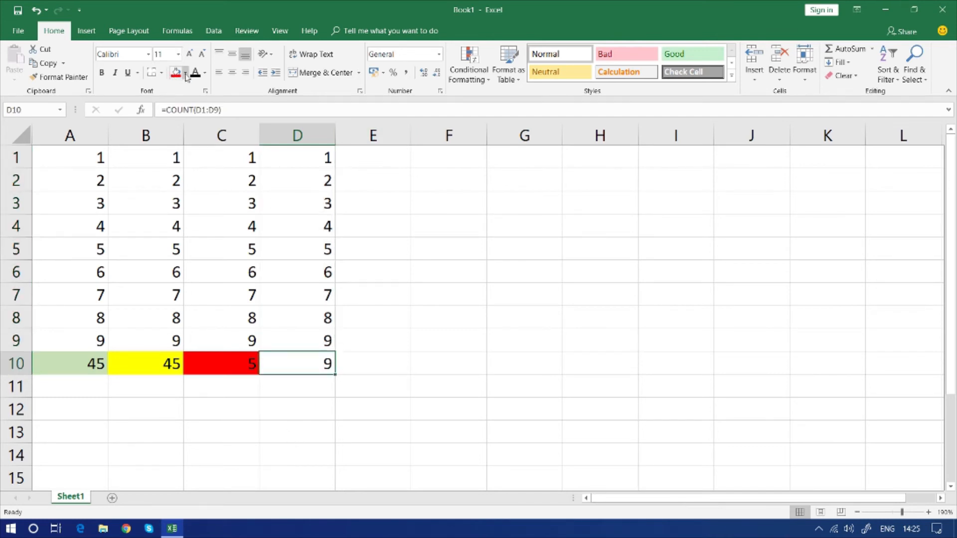
{"action": "left_click", "coordinate": [185, 73]}
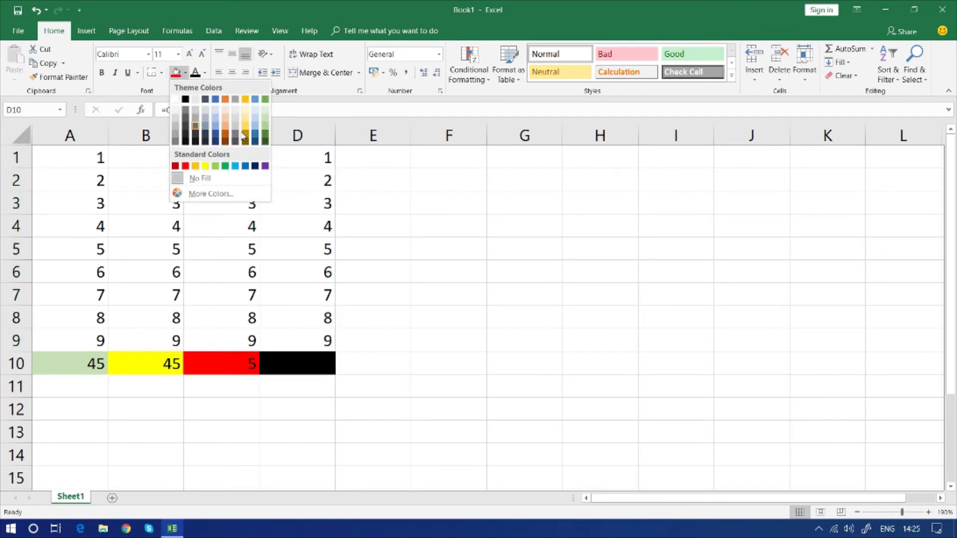
{"action": "left_click", "coordinate": [205, 166]}
{"action": "left_click", "coordinate": [373, 272]}
Step: Copy the numbers in D1:D9 into columns E and F, starting at cells E1 and F1
{"action": "left_click_drag", "start_coordinate": [318, 161], "coordinate": [301, 338]}
{"action": "key", "text": "ctrl+c"}
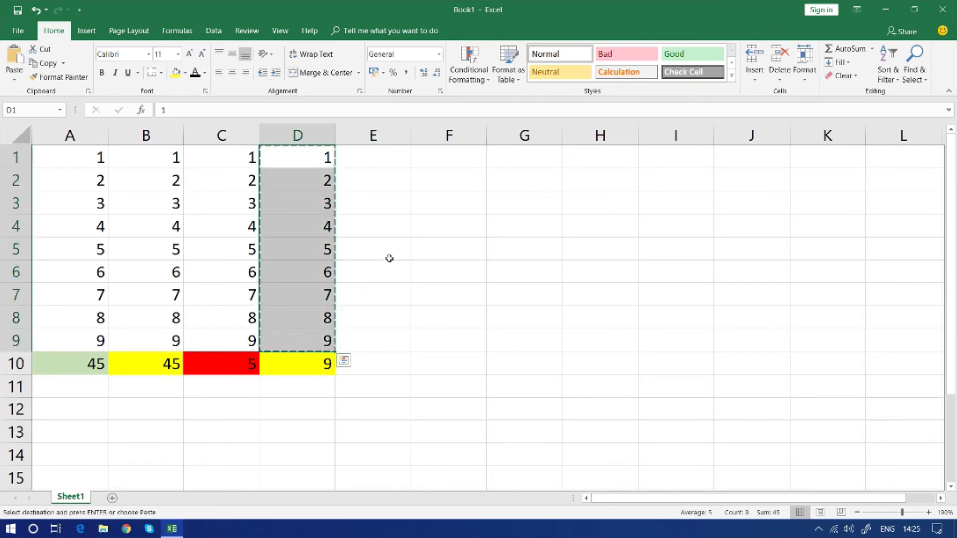
{"action": "left_click", "coordinate": [387, 156]}
{"action": "key", "text": "ctrl+v"}
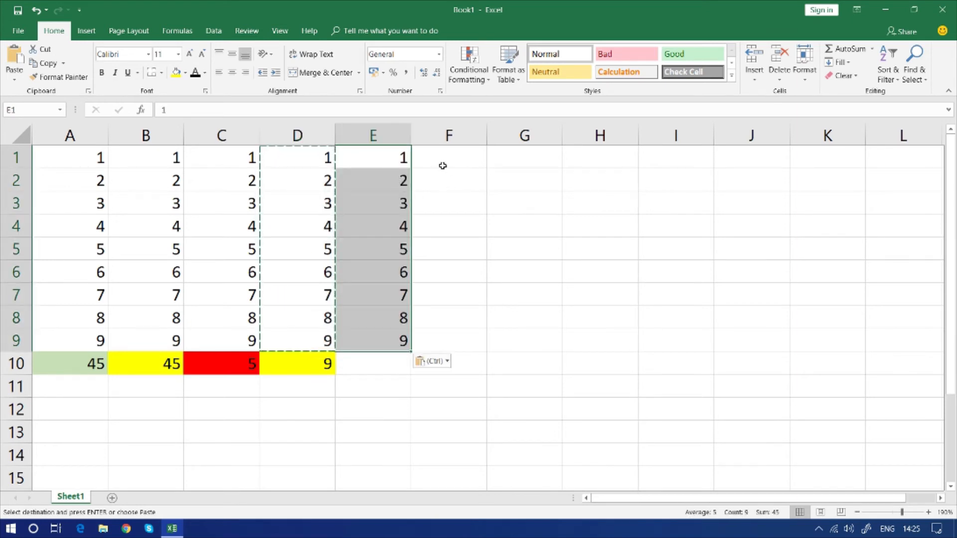
{"action": "left_click", "coordinate": [439, 160]}
{"action": "key", "text": "ctrl+v"}
{"action": "left_click", "coordinate": [603, 187]}
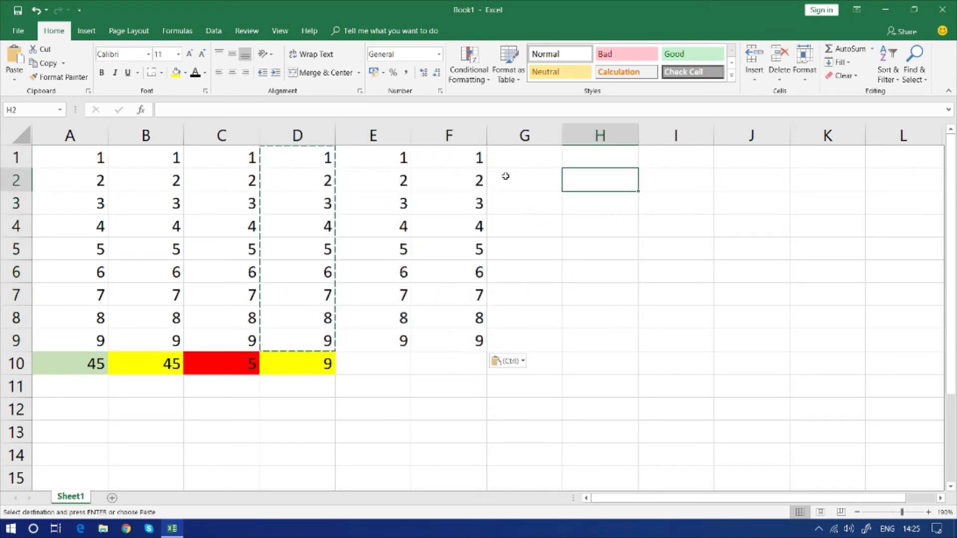
{"action": "left_click_drag", "start_coordinate": [405, 157], "coordinate": [385, 338]}
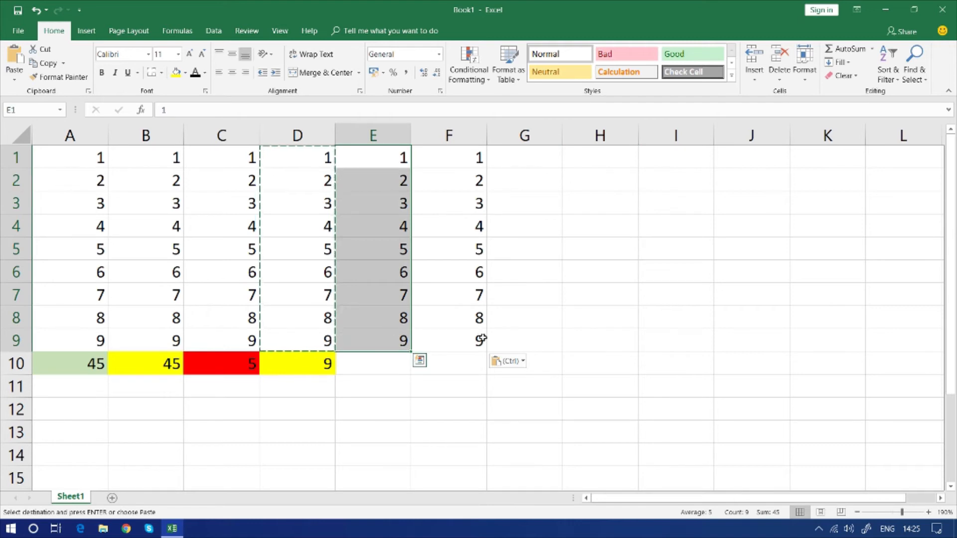
{"action": "left_click", "coordinate": [482, 337]}
{"action": "left_click", "coordinate": [390, 180]}
{"action": "left_click", "coordinate": [387, 156]}
{"action": "left_click_drag", "start_coordinate": [387, 156], "coordinate": [375, 230]}
{"action": "left_click", "coordinate": [402, 294]}
Step: Find the maximum of E1:E9 with the Max function, placing it in cell E10, and select that cell
{"action": "left_click_drag", "start_coordinate": [400, 162], "coordinate": [387, 346]}
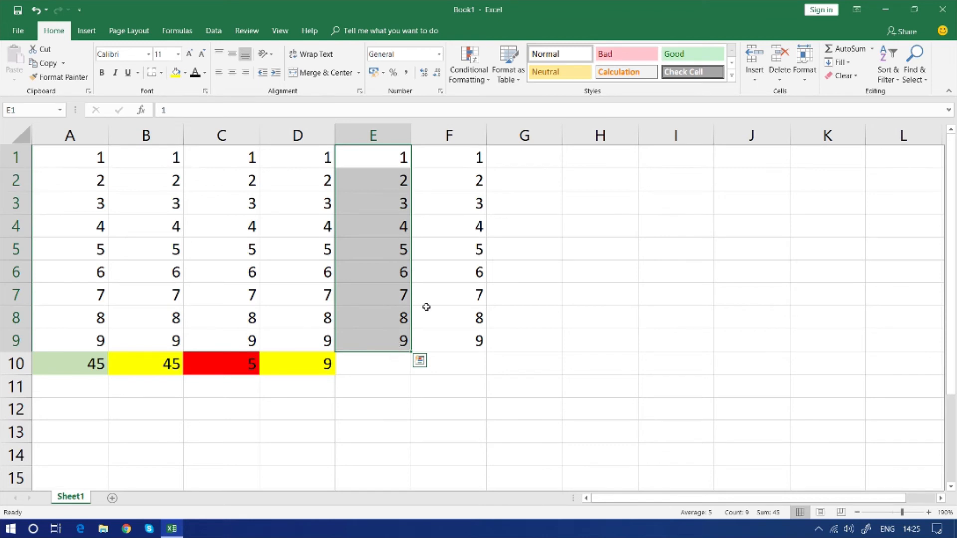
{"action": "key", "text": "shift+Down"}
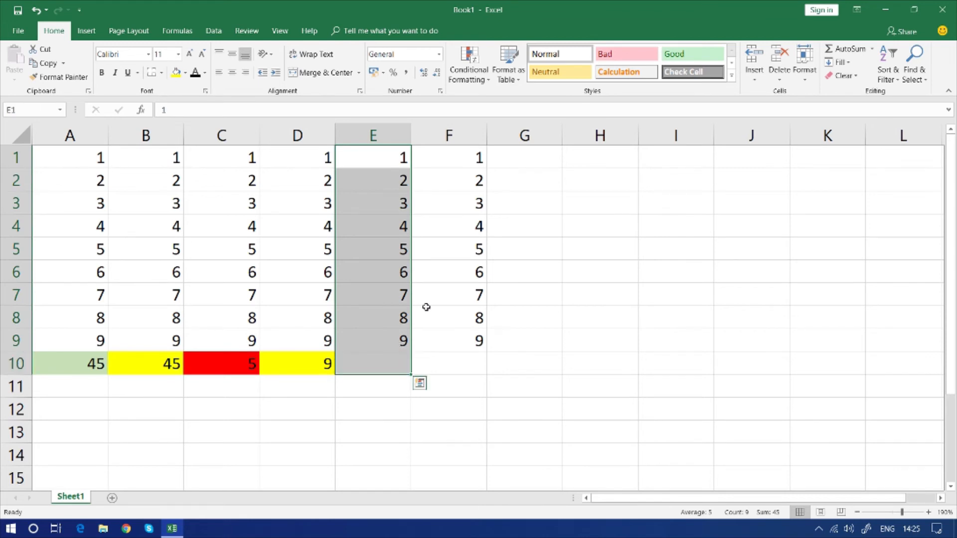
{"action": "left_click", "coordinate": [873, 49]}
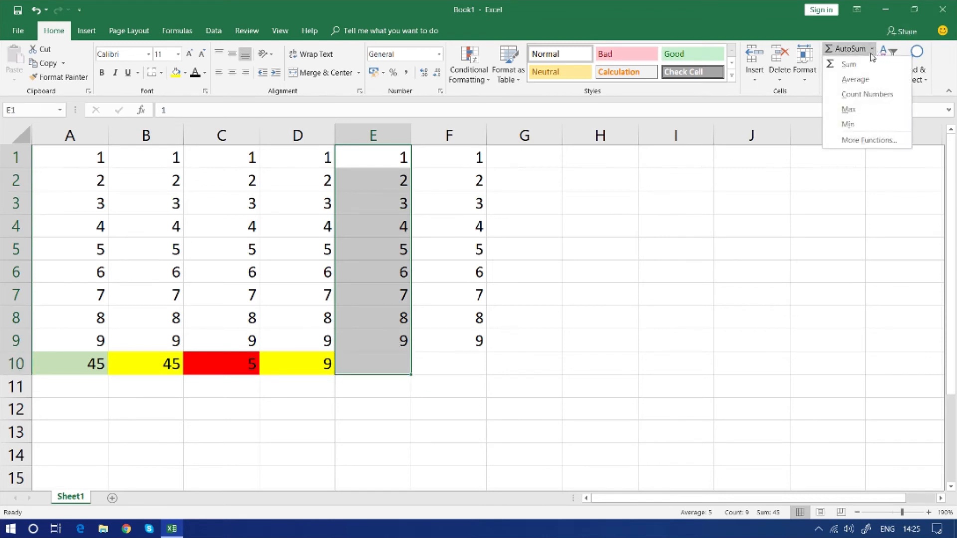
{"action": "left_click", "coordinate": [849, 109]}
{"action": "left_click", "coordinate": [437, 430]}
{"action": "left_click", "coordinate": [394, 364]}
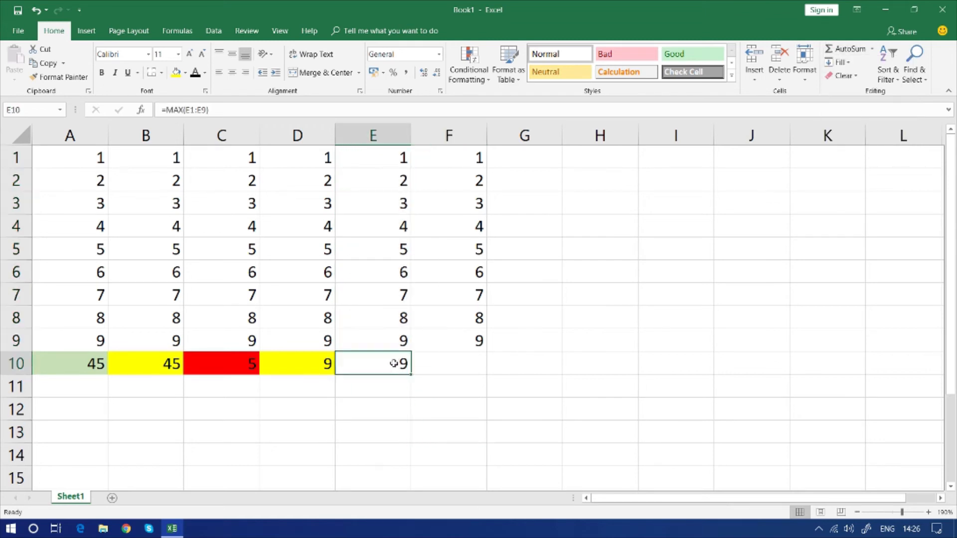
{"action": "left_click_drag", "start_coordinate": [455, 159], "coordinate": [461, 343]}
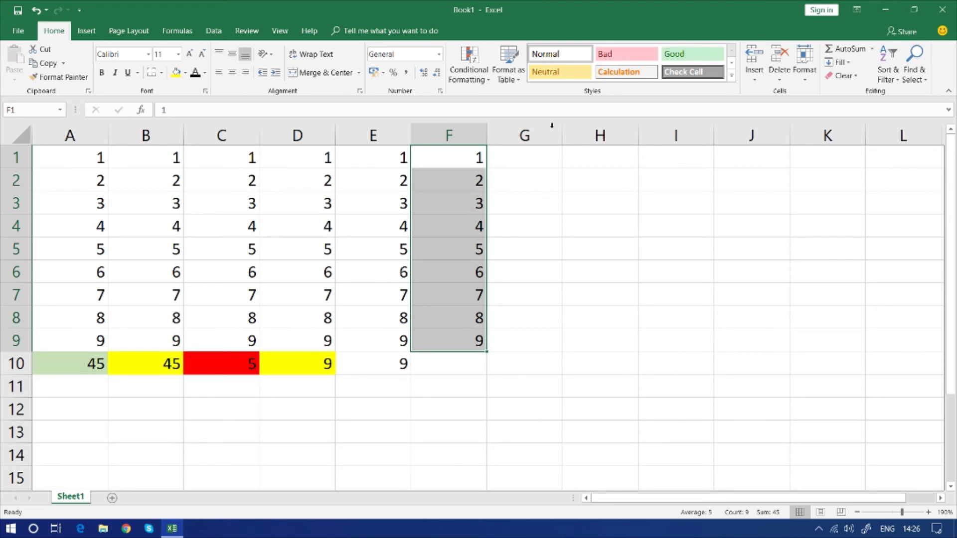
{"action": "left_click", "coordinate": [447, 156]}
{"action": "left_click", "coordinate": [447, 265]}
Step: Find the minimum of F1:F9 with the Min function, placing it in cell F10
{"action": "left_click_drag", "start_coordinate": [429, 152], "coordinate": [458, 371]}
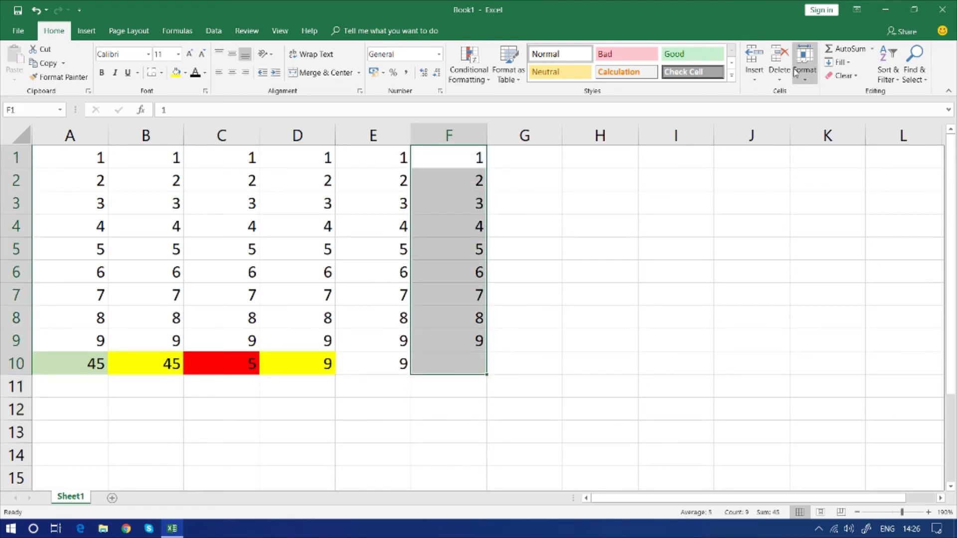
{"action": "left_click", "coordinate": [872, 49]}
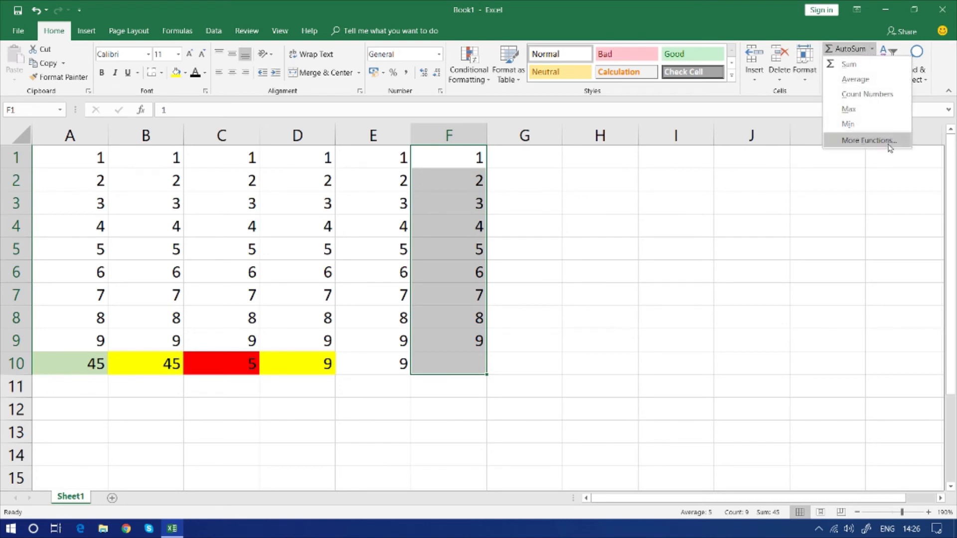
{"action": "left_click", "coordinate": [865, 126]}
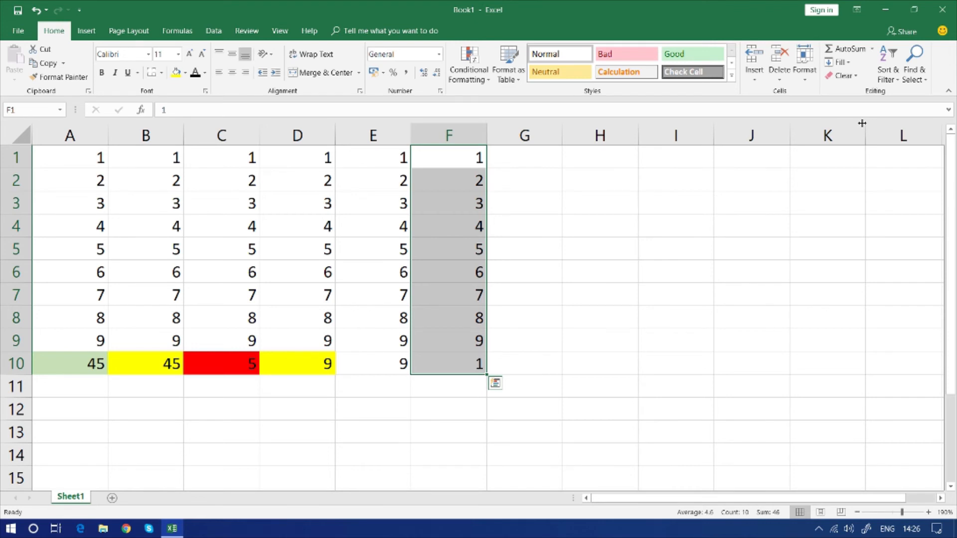
Step: Fill cell F10, which holds the column F minimum, with standard green
{"action": "left_click", "coordinate": [446, 368]}
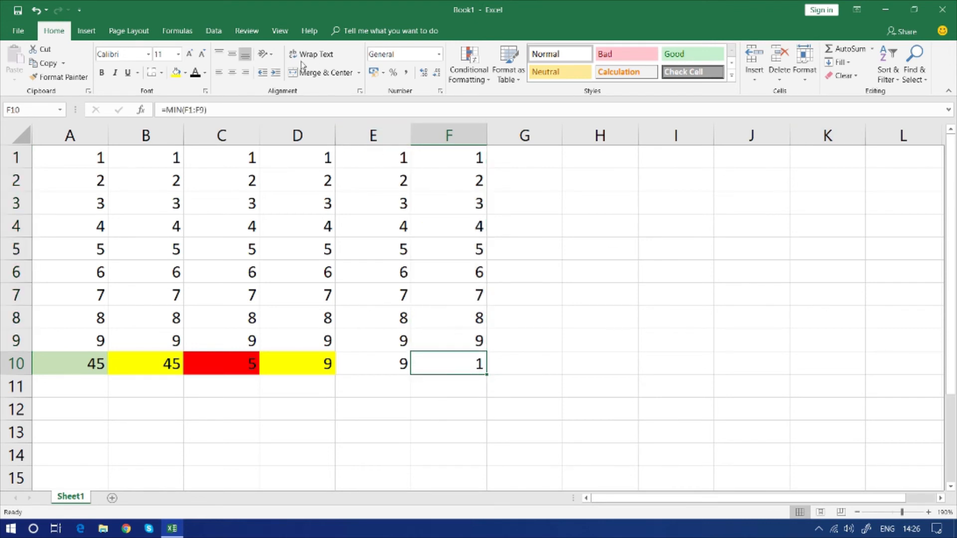
{"action": "left_click", "coordinate": [185, 73]}
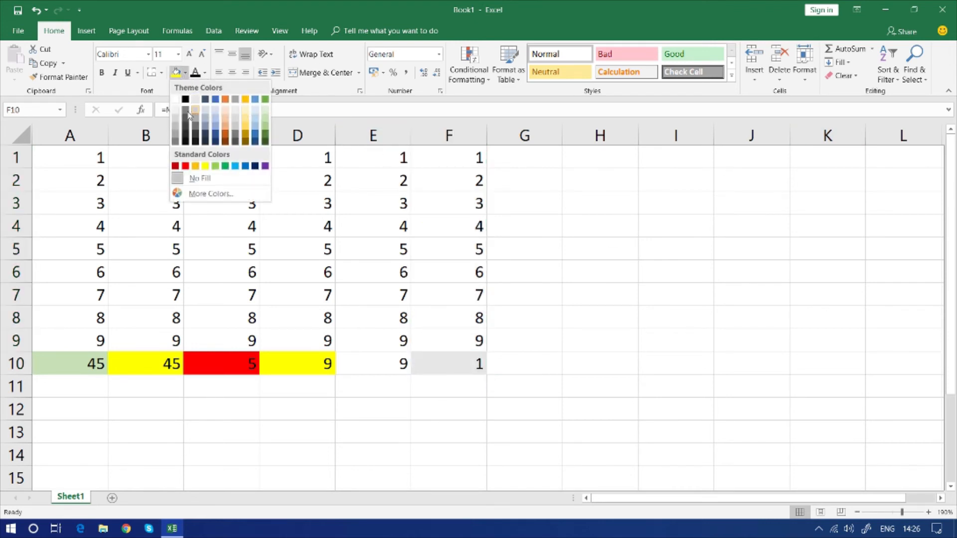
{"action": "left_click", "coordinate": [226, 166]}
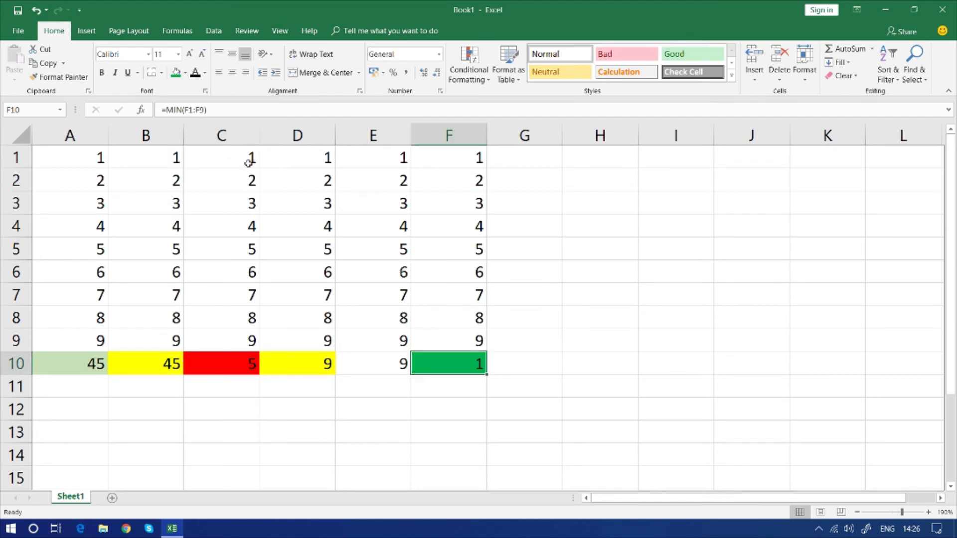
Step: Fill cell E10, which holds the column E maximum, with standard blue
{"action": "left_click_drag", "start_coordinate": [379, 161], "coordinate": [386, 297]}
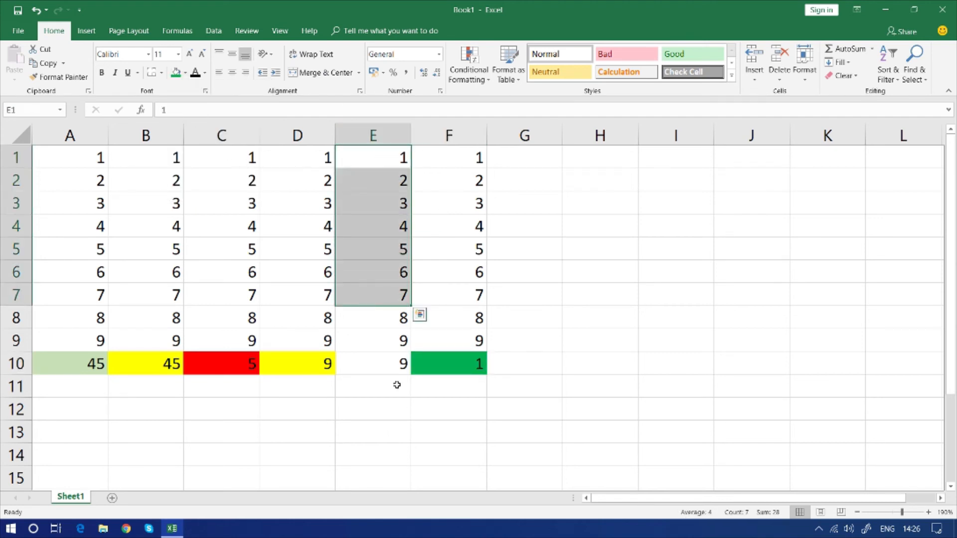
{"action": "left_click", "coordinate": [391, 360]}
{"action": "left_click", "coordinate": [186, 73]}
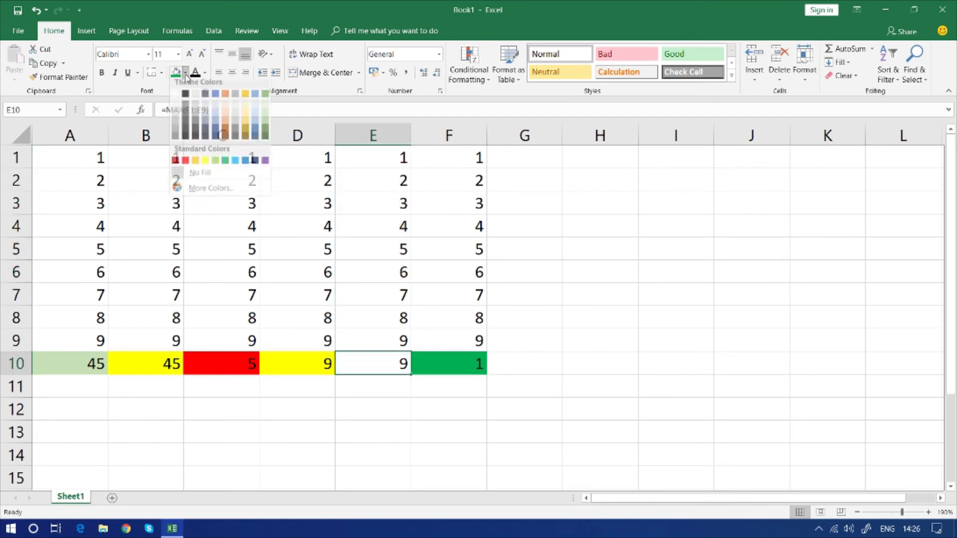
{"action": "left_click", "coordinate": [246, 167]}
{"action": "left_click", "coordinate": [434, 275]}
{"action": "left_click", "coordinate": [761, 263]}
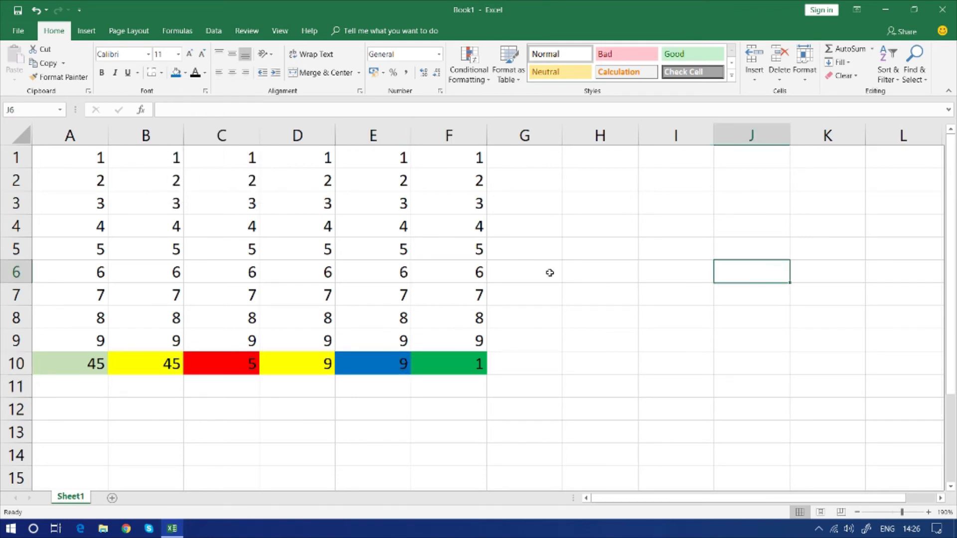
{"action": "left_click", "coordinate": [872, 49]}
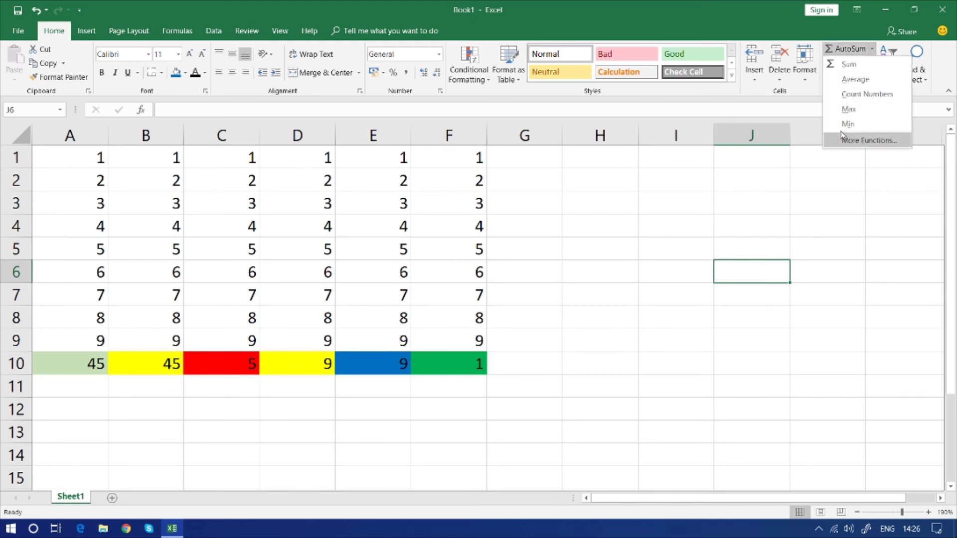
{"action": "left_click", "coordinate": [517, 264]}
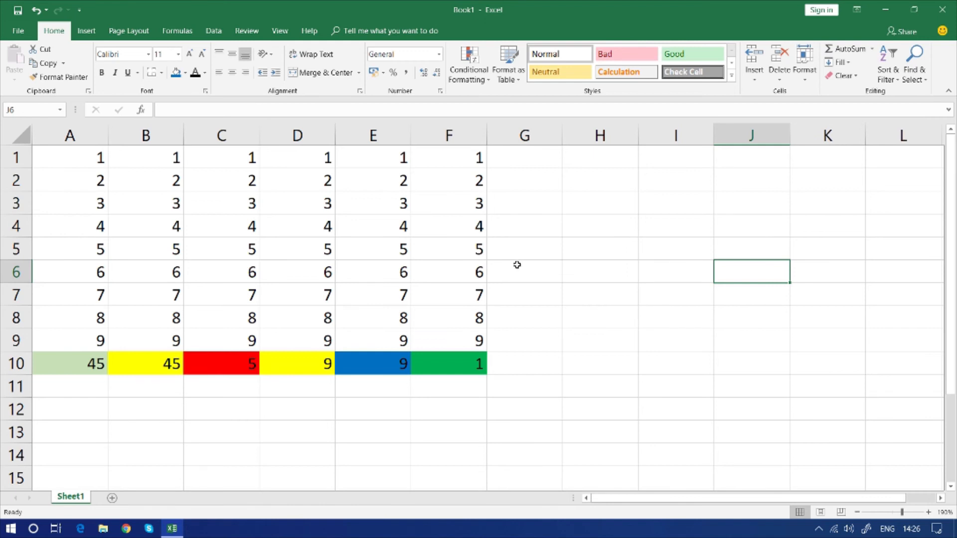
Step: Enter the formula =sum(A1:A9) in cell A12 to total the column A numbers
{"action": "left_click", "coordinate": [62, 406]}
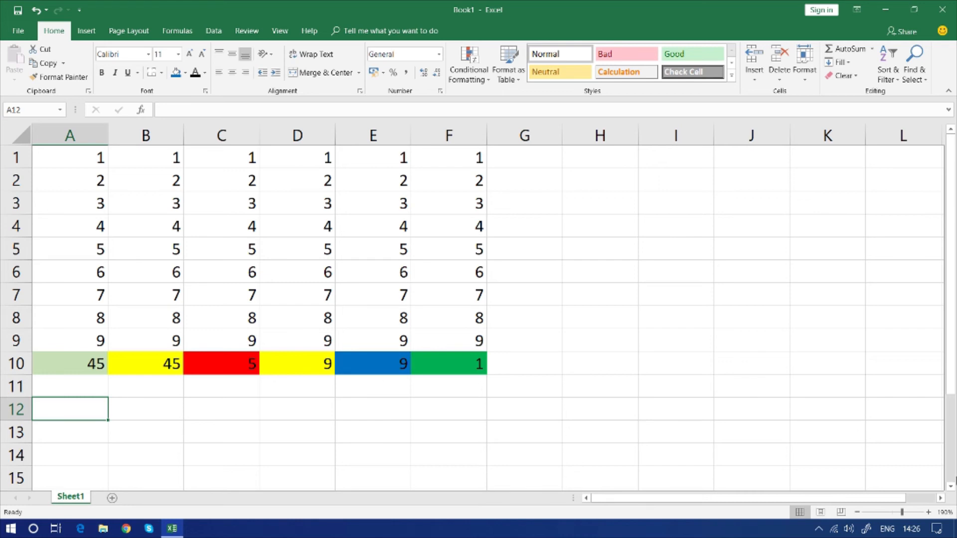
{"action": "type", "text": "s="}
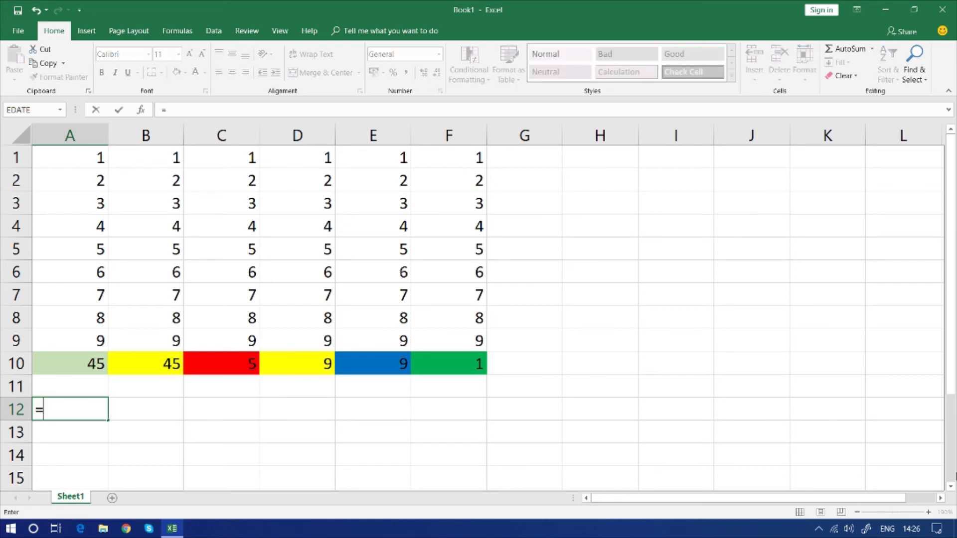
{"action": "type", "text": "sum("}
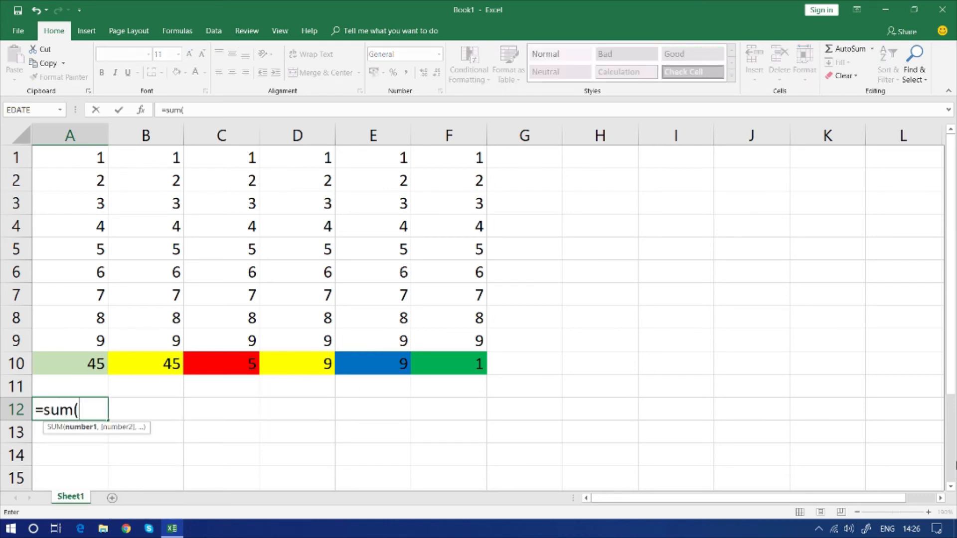
{"action": "left_click_drag", "start_coordinate": [85, 155], "coordinate": [76, 343]}
{"action": "type", "text": ")"}
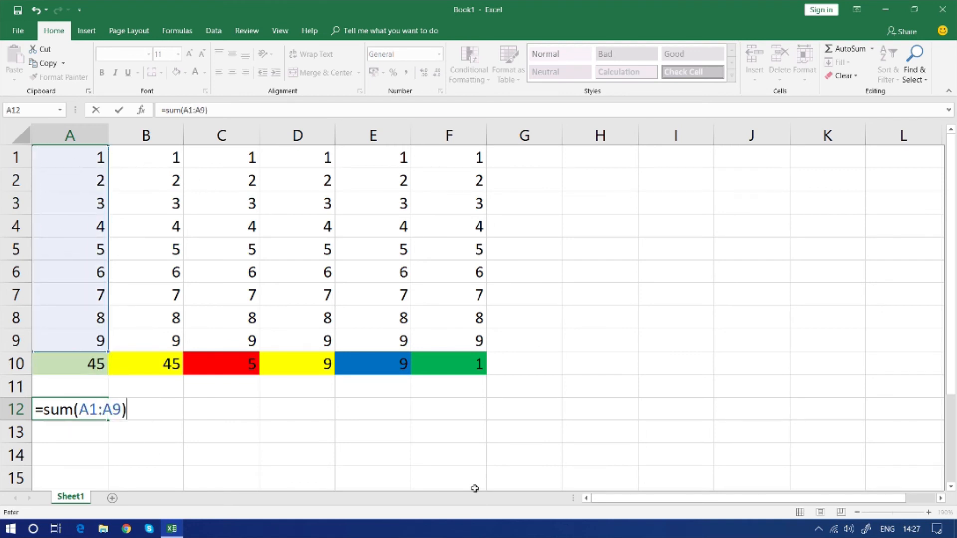
{"action": "left_click_drag", "start_coordinate": [79, 410], "coordinate": [121, 410]}
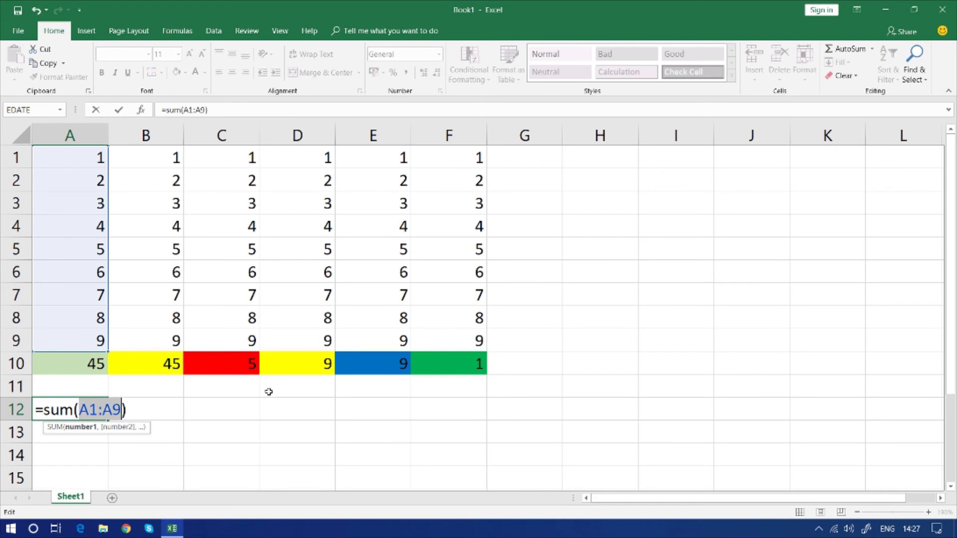
{"action": "key", "text": "Return"}
Step: Enter the formula =average(B1:B9) in cell B12 and select that cell
{"action": "left_click", "coordinate": [133, 413]}
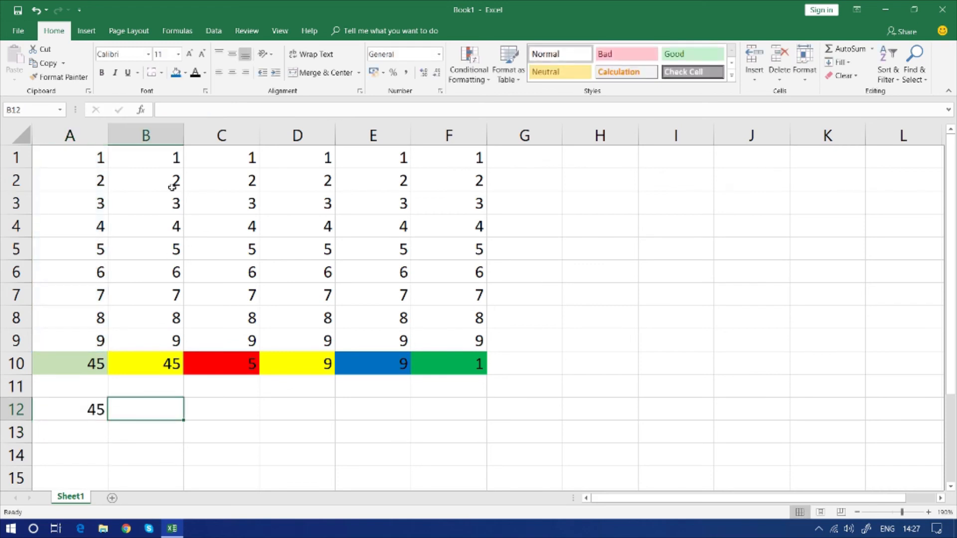
{"action": "left_click_drag", "start_coordinate": [163, 152], "coordinate": [148, 340]}
{"action": "left_click", "coordinate": [151, 412]}
{"action": "type", "text": "="}
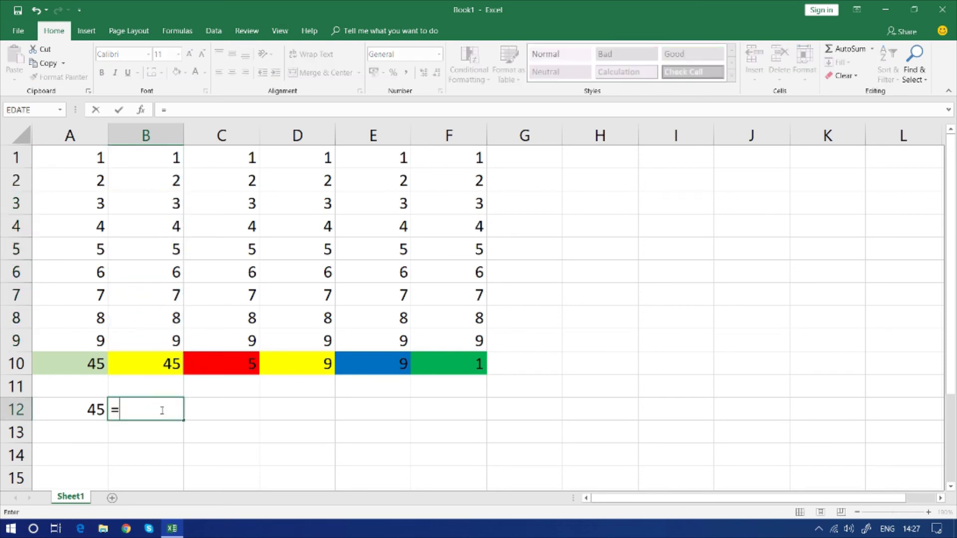
{"action": "type", "text": "av"}
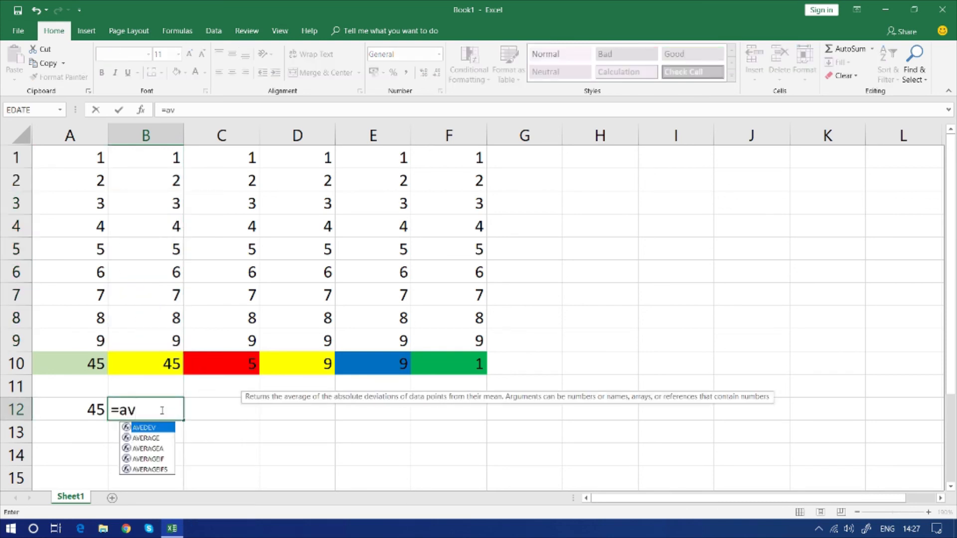
{"action": "type", "text": "erage"}
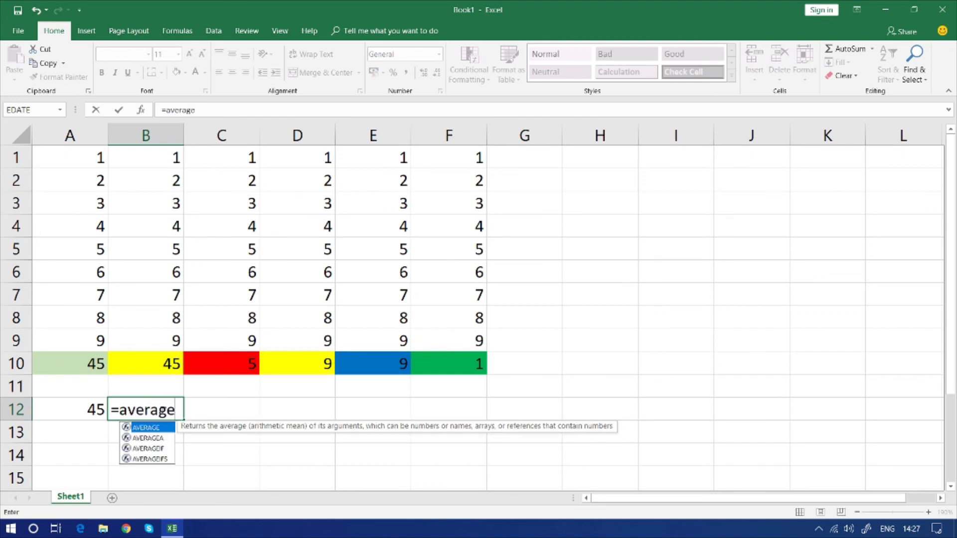
{"action": "type", "text": "("}
{"action": "left_click_drag", "start_coordinate": [142, 155], "coordinate": [164, 341]}
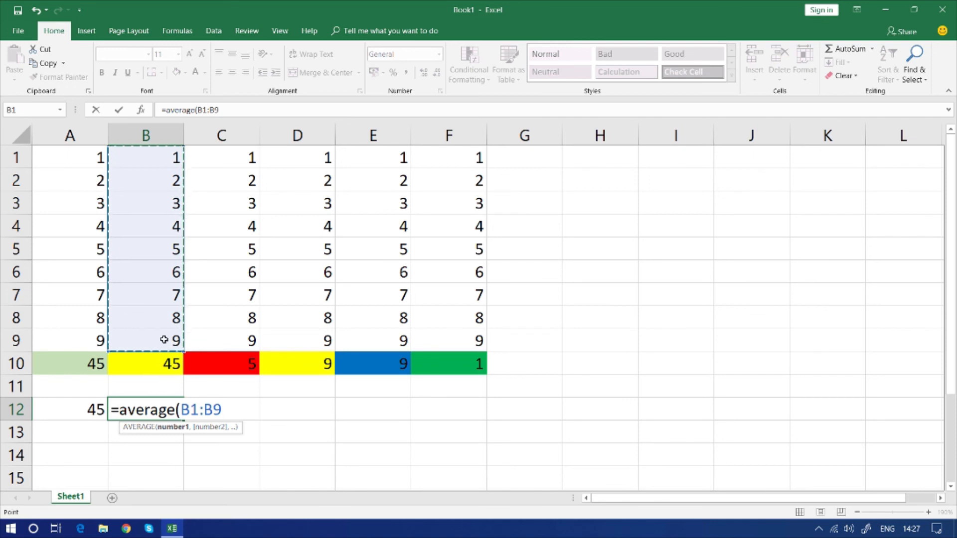
{"action": "type", "text": ")"}
{"action": "key", "text": "Return"}
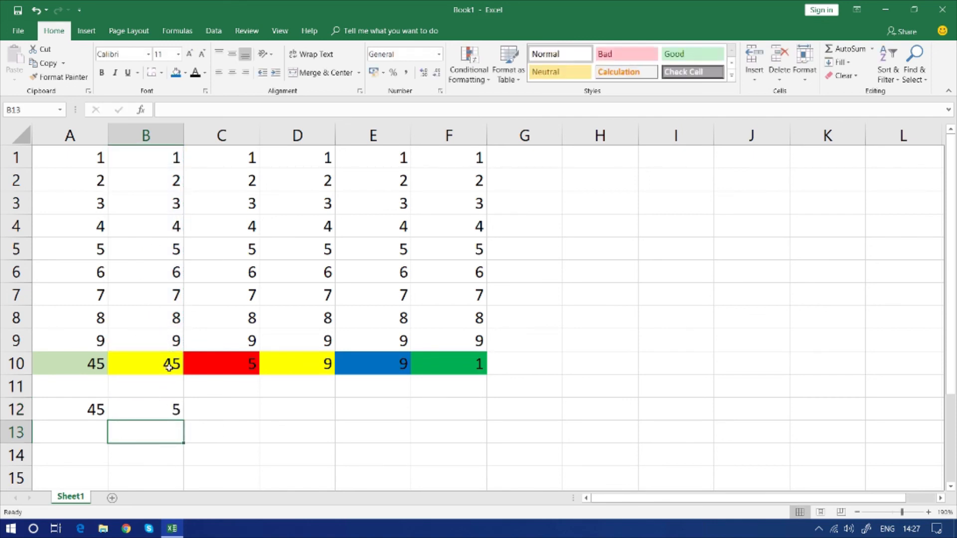
{"action": "left_click", "coordinate": [175, 405]}
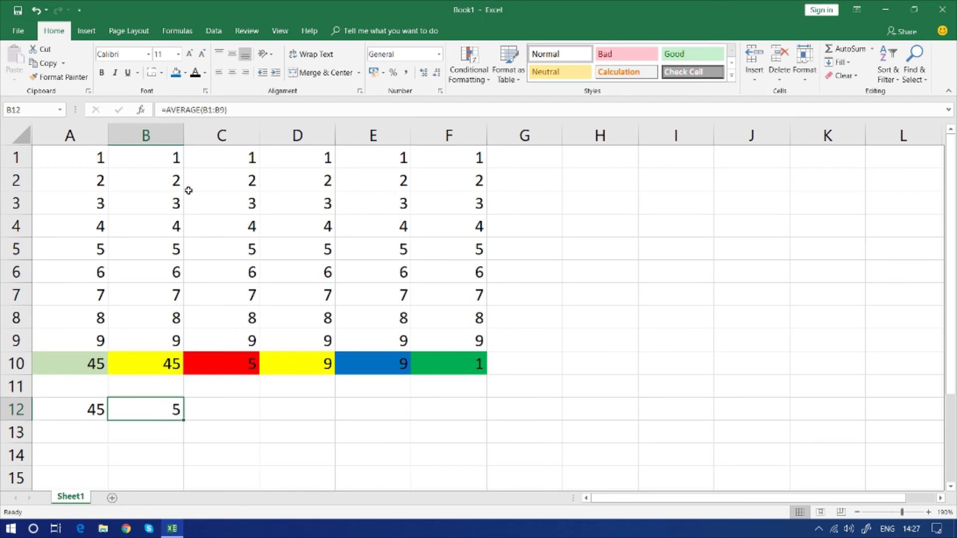
Step: Enter the formula =max(C1:C10) in cell C12 to find the largest value in that range
{"action": "left_click_drag", "start_coordinate": [215, 156], "coordinate": [218, 337]}
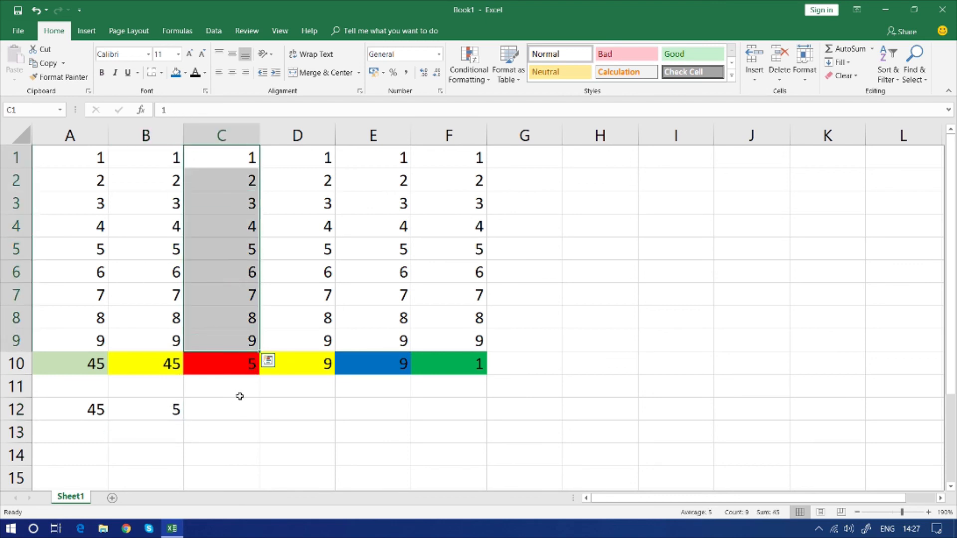
{"action": "left_click", "coordinate": [216, 408]}
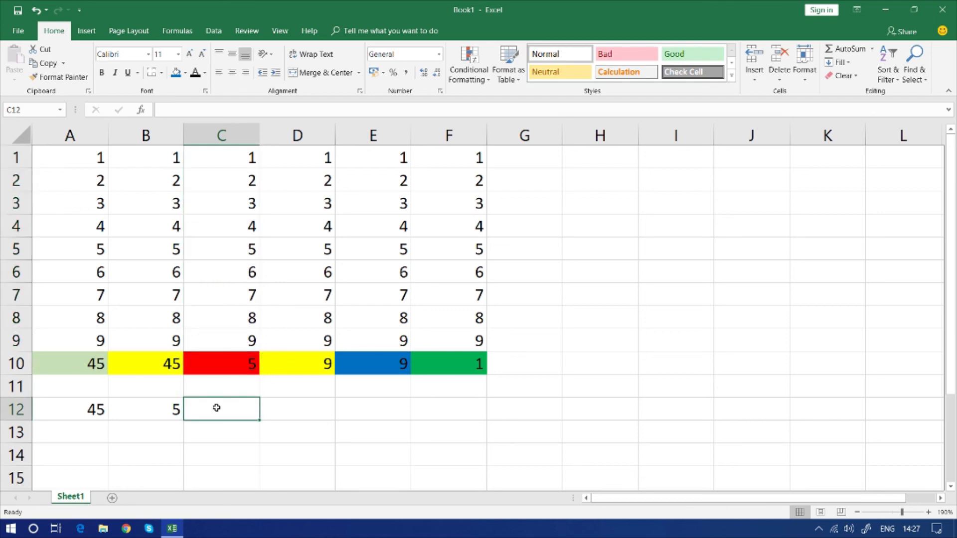
{"action": "type", "text": "=ma"}
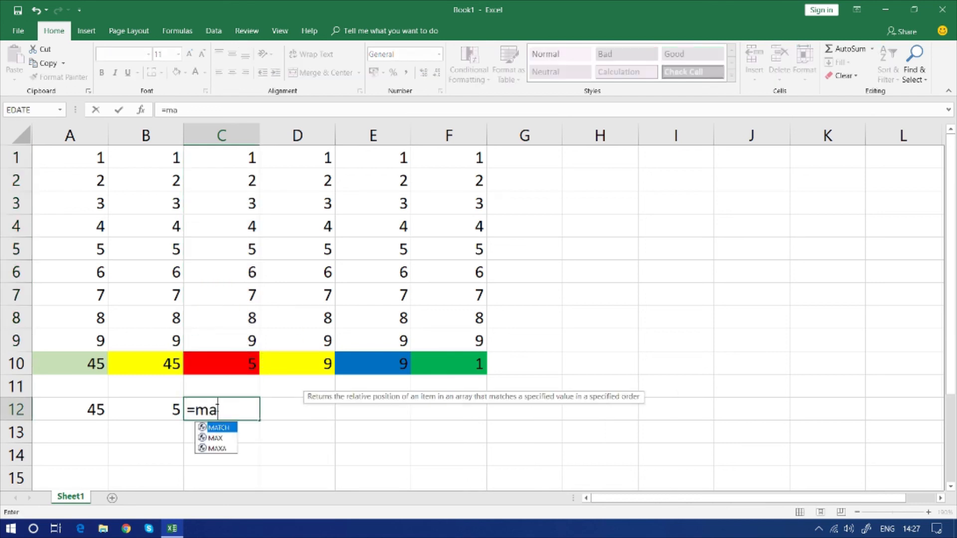
{"action": "type", "text": "x("}
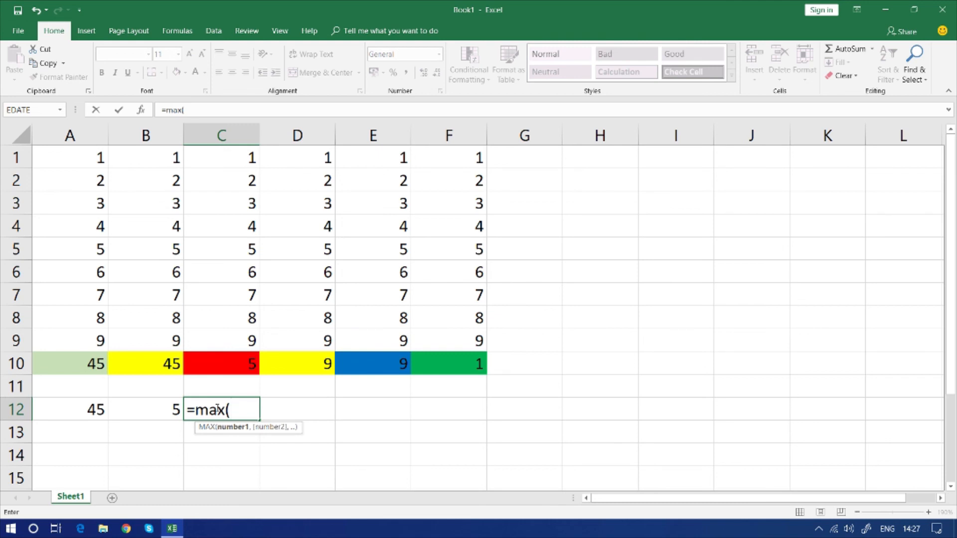
{"action": "left_click_drag", "start_coordinate": [245, 161], "coordinate": [232, 355]}
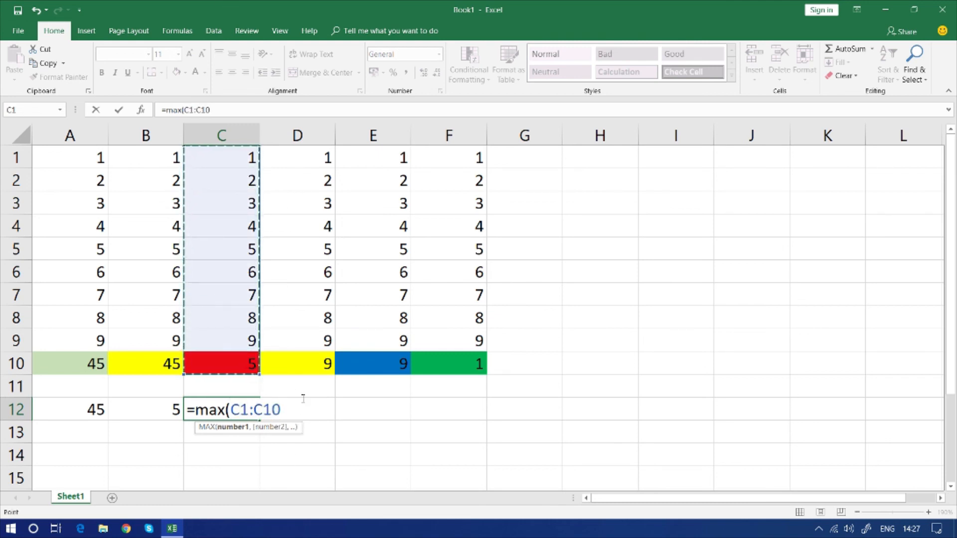
{"action": "type", "text": ")"}
{"action": "key", "text": "Return"}
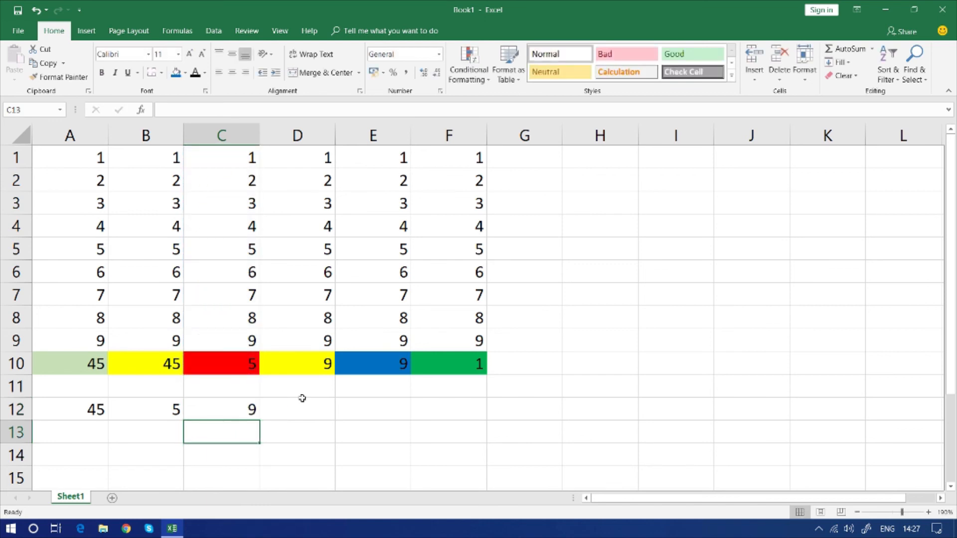
Step: Enter the formula =min(D1:D10) in cell D12 and inspect the finished formula in that cell
{"action": "left_click", "coordinate": [308, 157]}
{"action": "left_click_drag", "start_coordinate": [307, 158], "coordinate": [304, 349]}
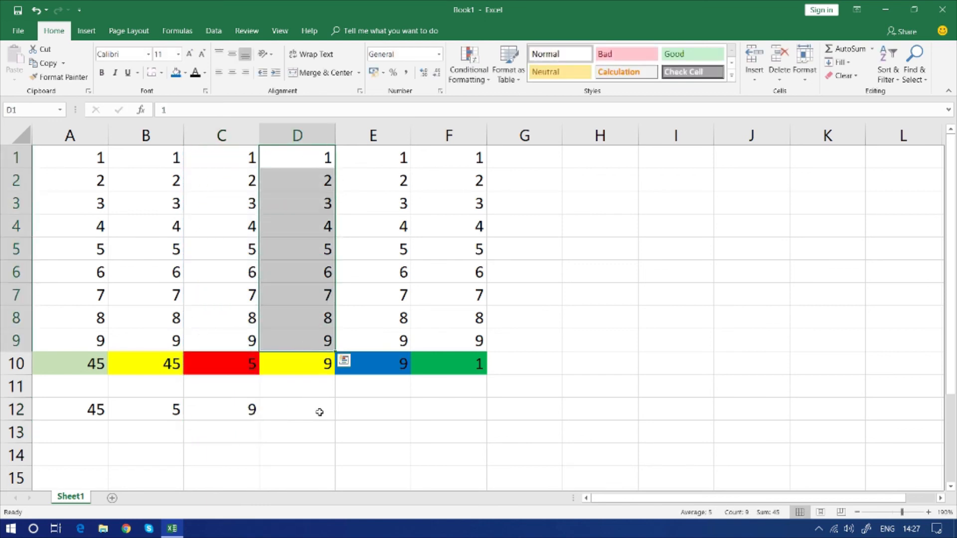
{"action": "left_click", "coordinate": [312, 403]}
{"action": "type", "text": "=min"}
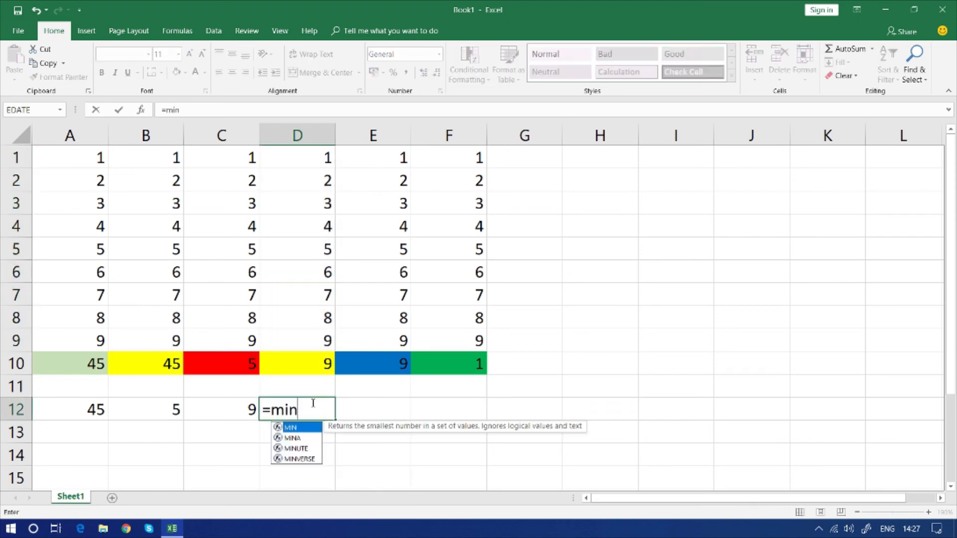
{"action": "type", "text": "("}
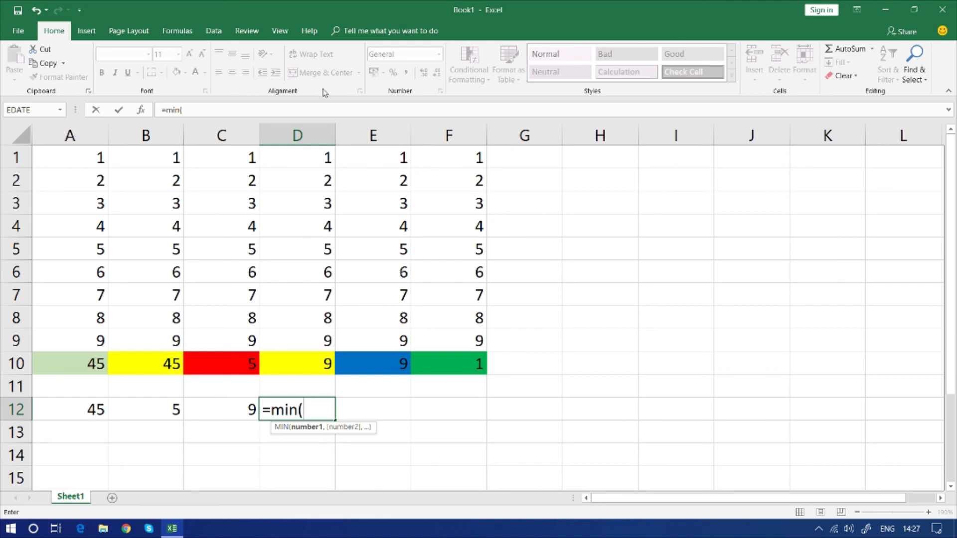
{"action": "left_click_drag", "start_coordinate": [314, 155], "coordinate": [321, 369]}
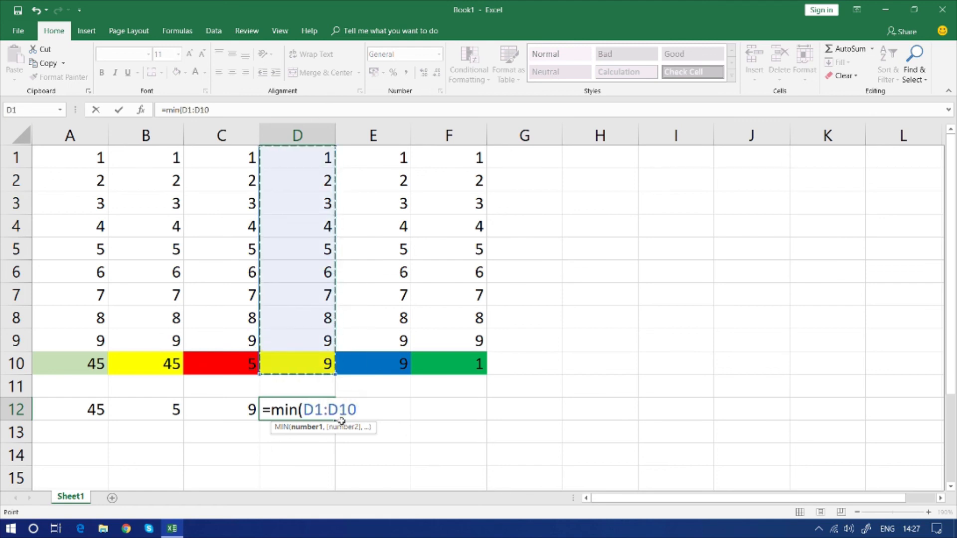
{"action": "type", "text": ")"}
{"action": "key", "text": "Return"}
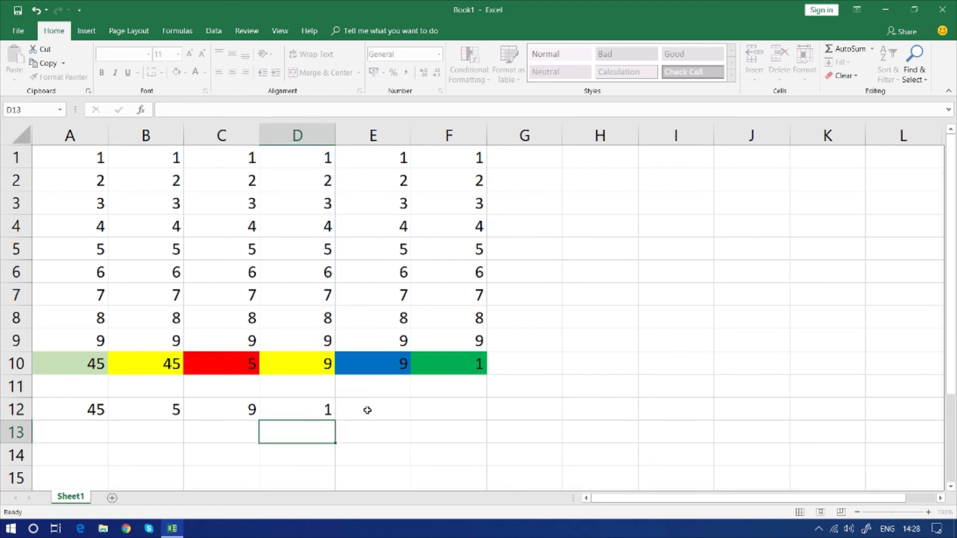
{"action": "left_click", "coordinate": [318, 409]}
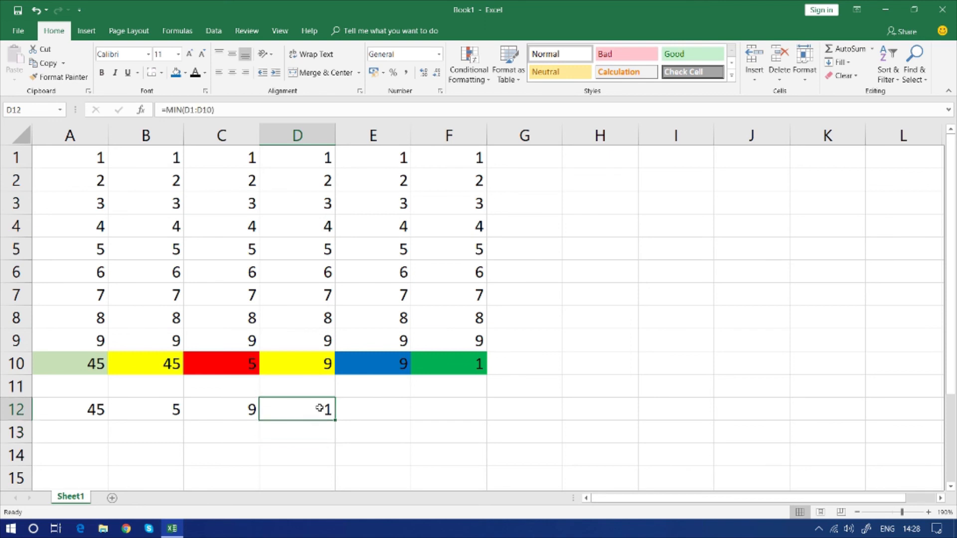
{"action": "double_click", "coordinate": [314, 413]}
{"action": "left_click", "coordinate": [435, 425]}
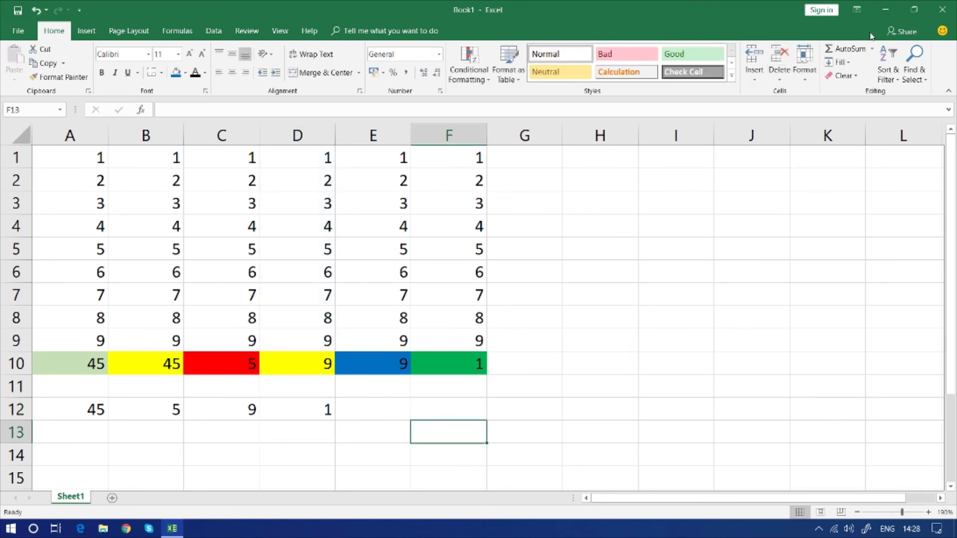
{"action": "left_click", "coordinate": [872, 49]}
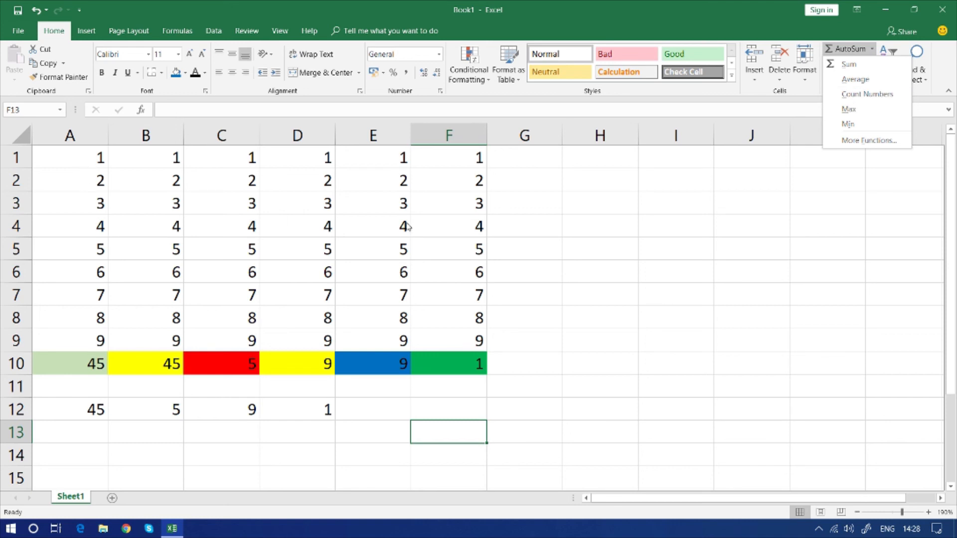
{"action": "left_click", "coordinate": [189, 189]}
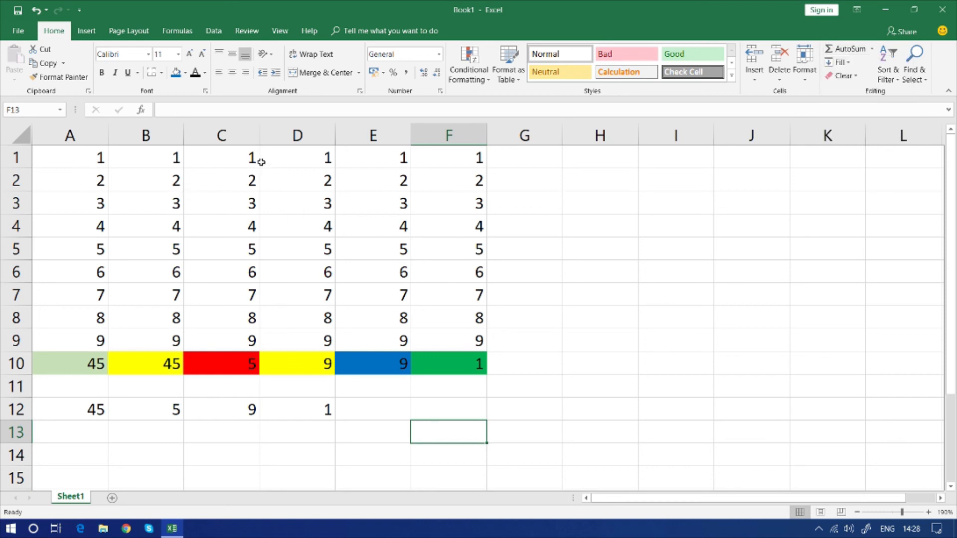